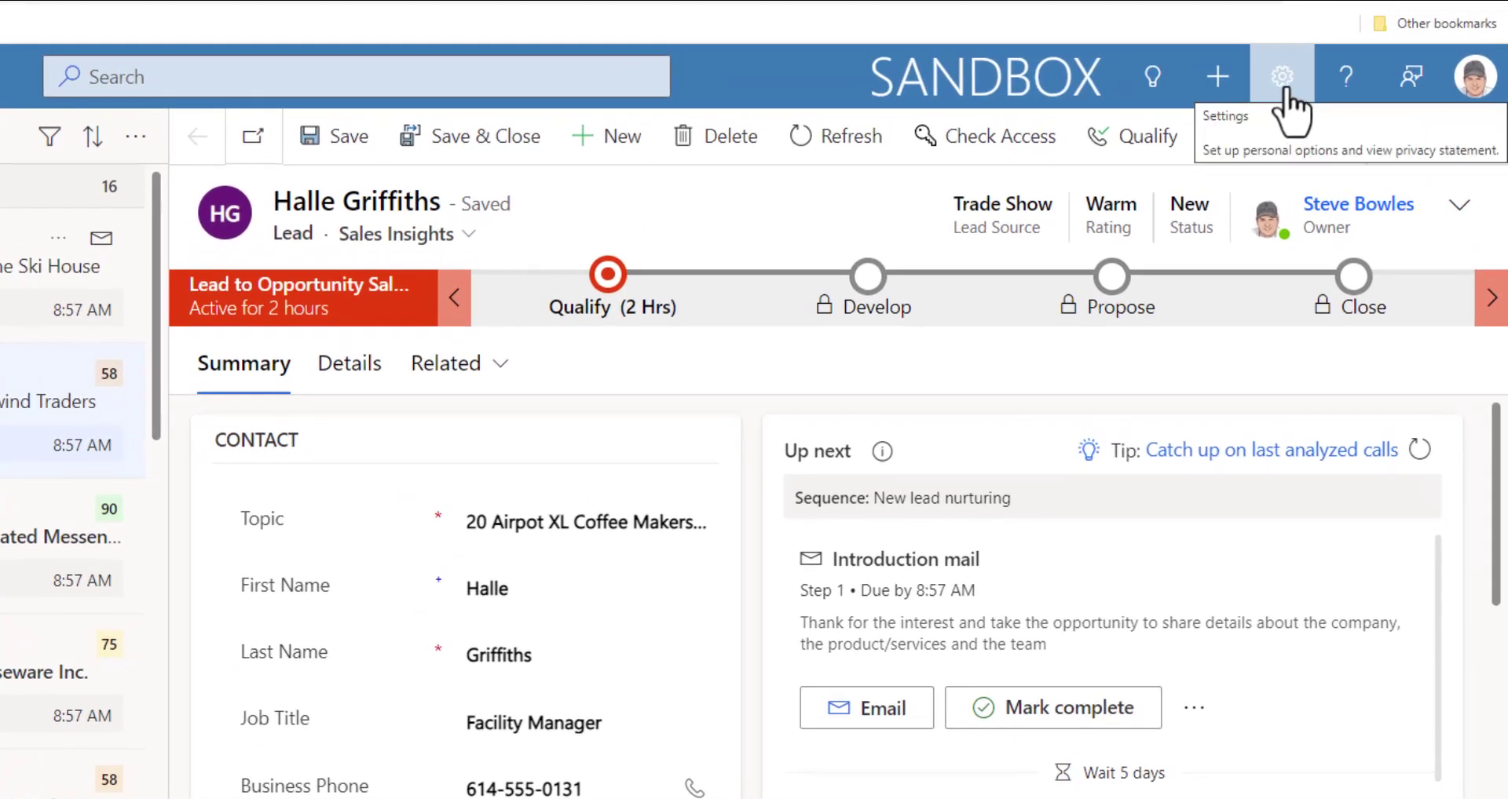
Go through Advanced Settings to Settings > Templates > Email Templates
click(1283, 88)
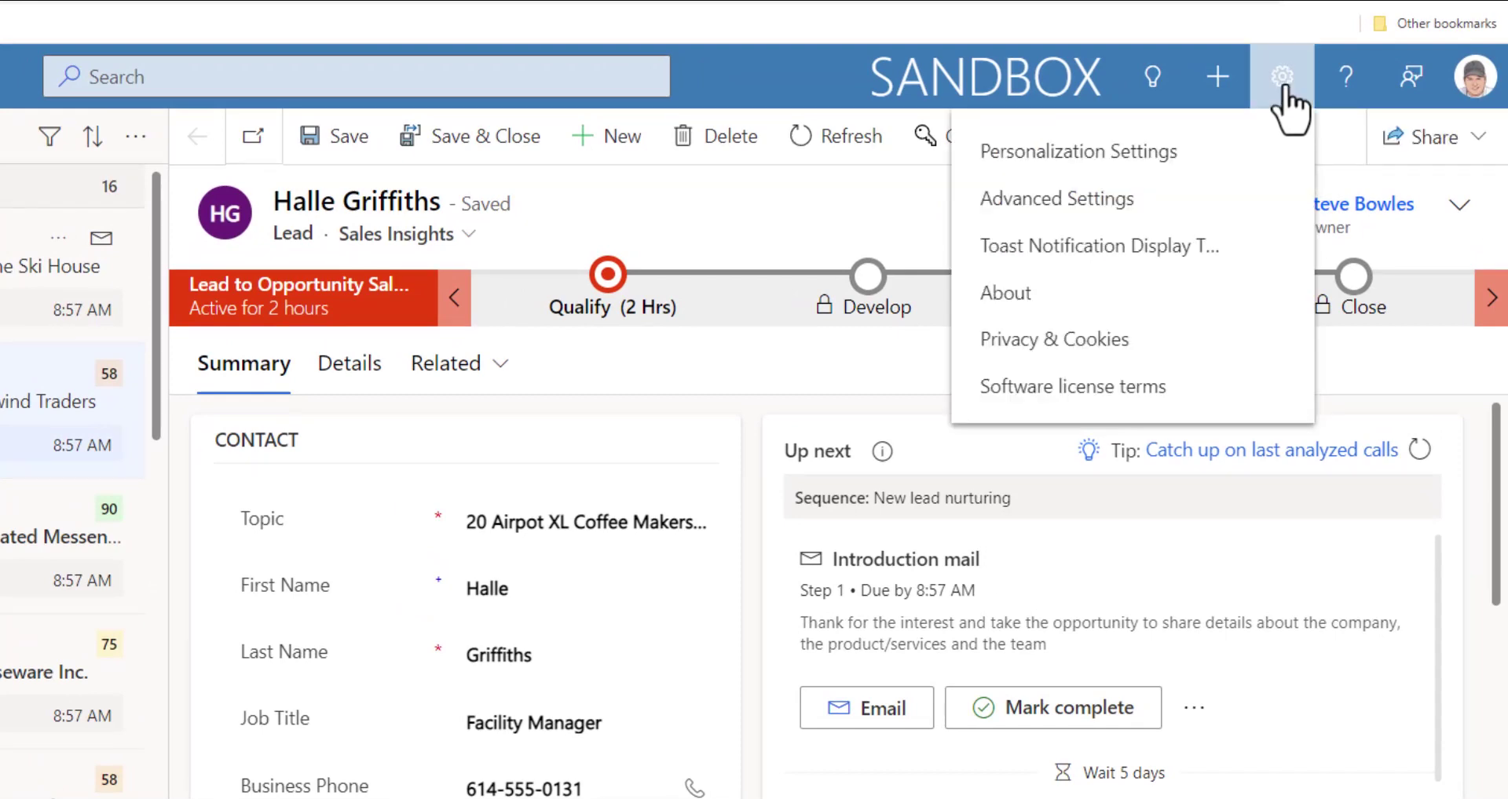
click(1043, 201)
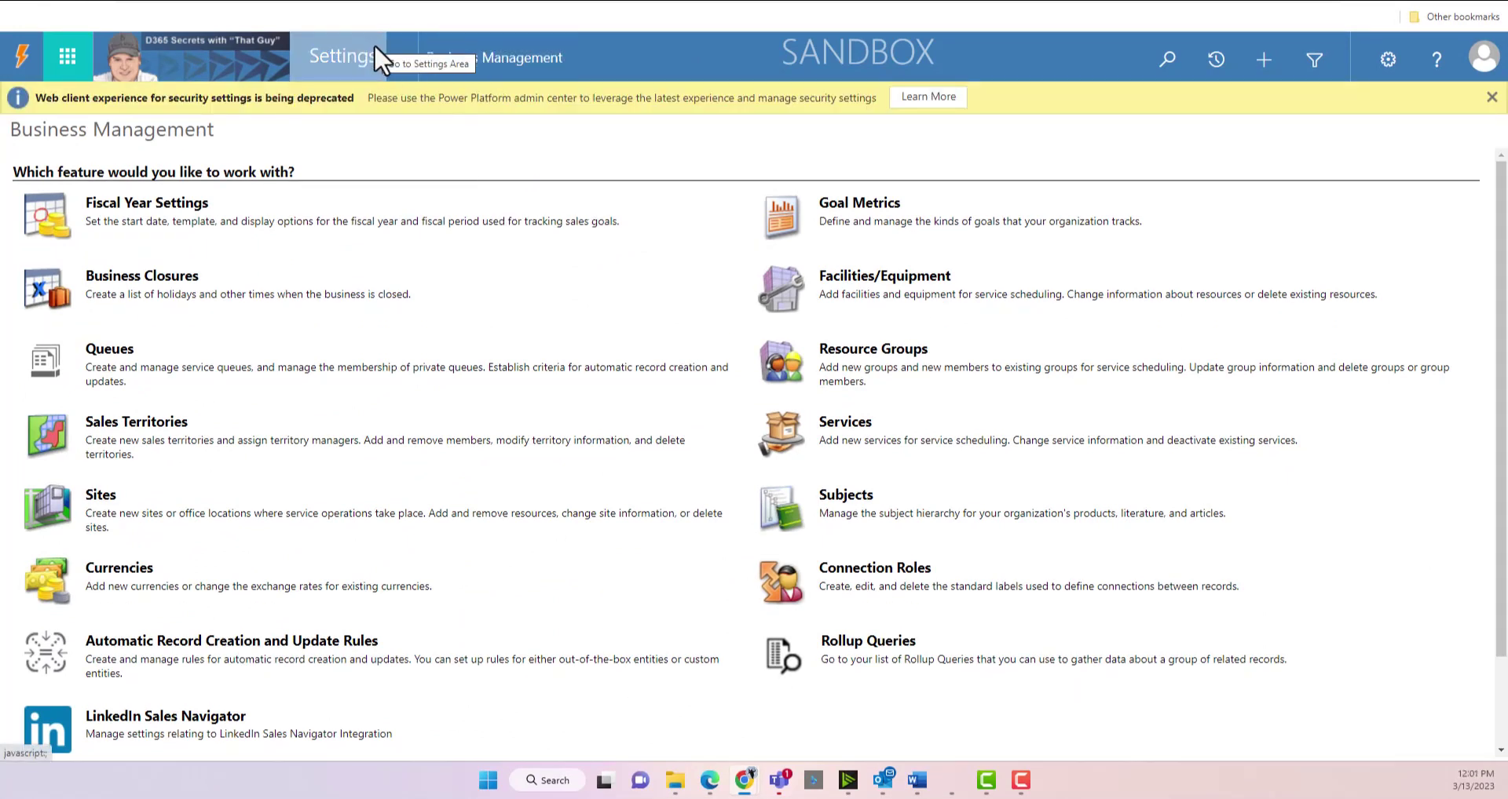
click(393, 58)
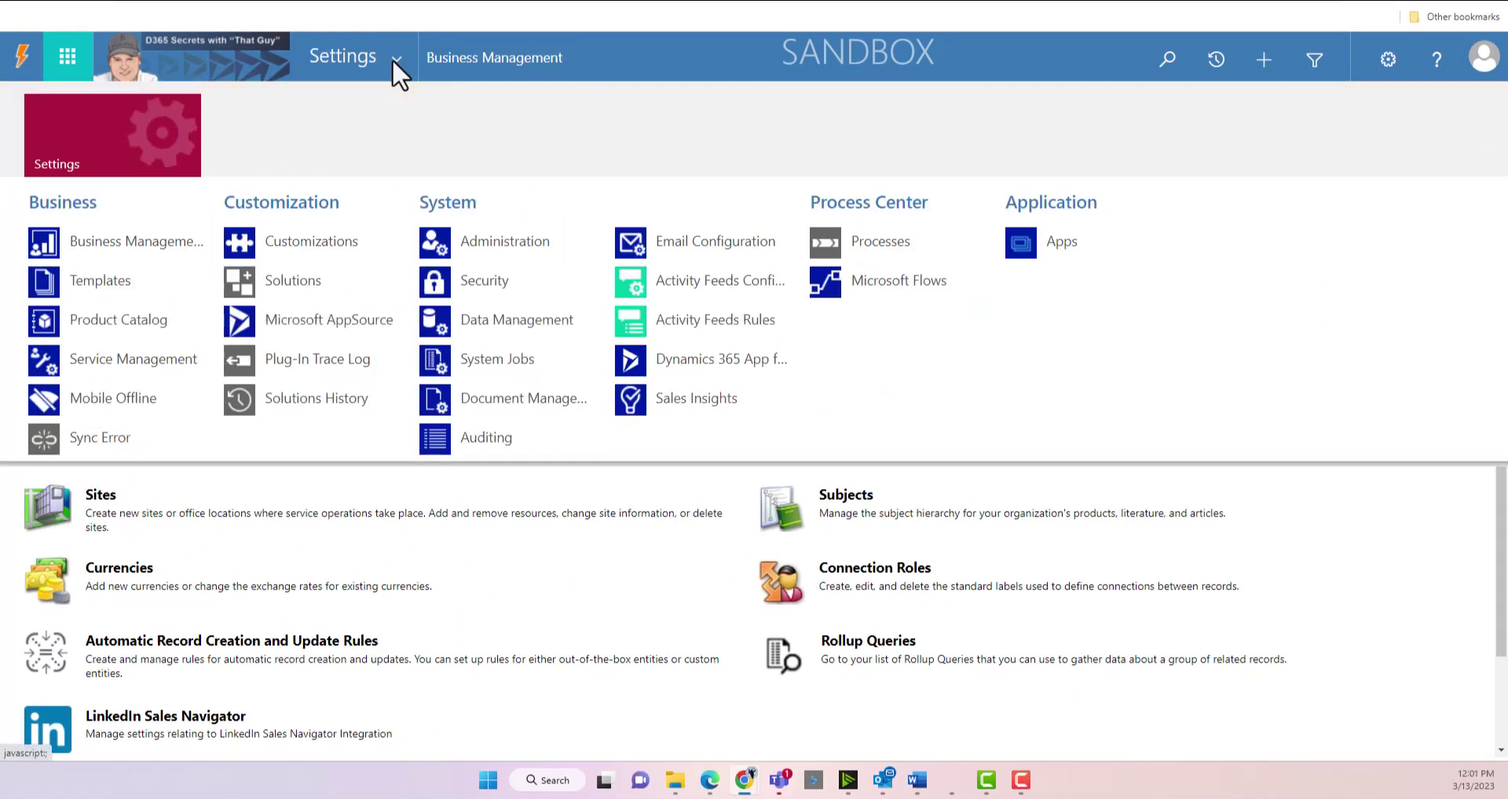
click(123, 284)
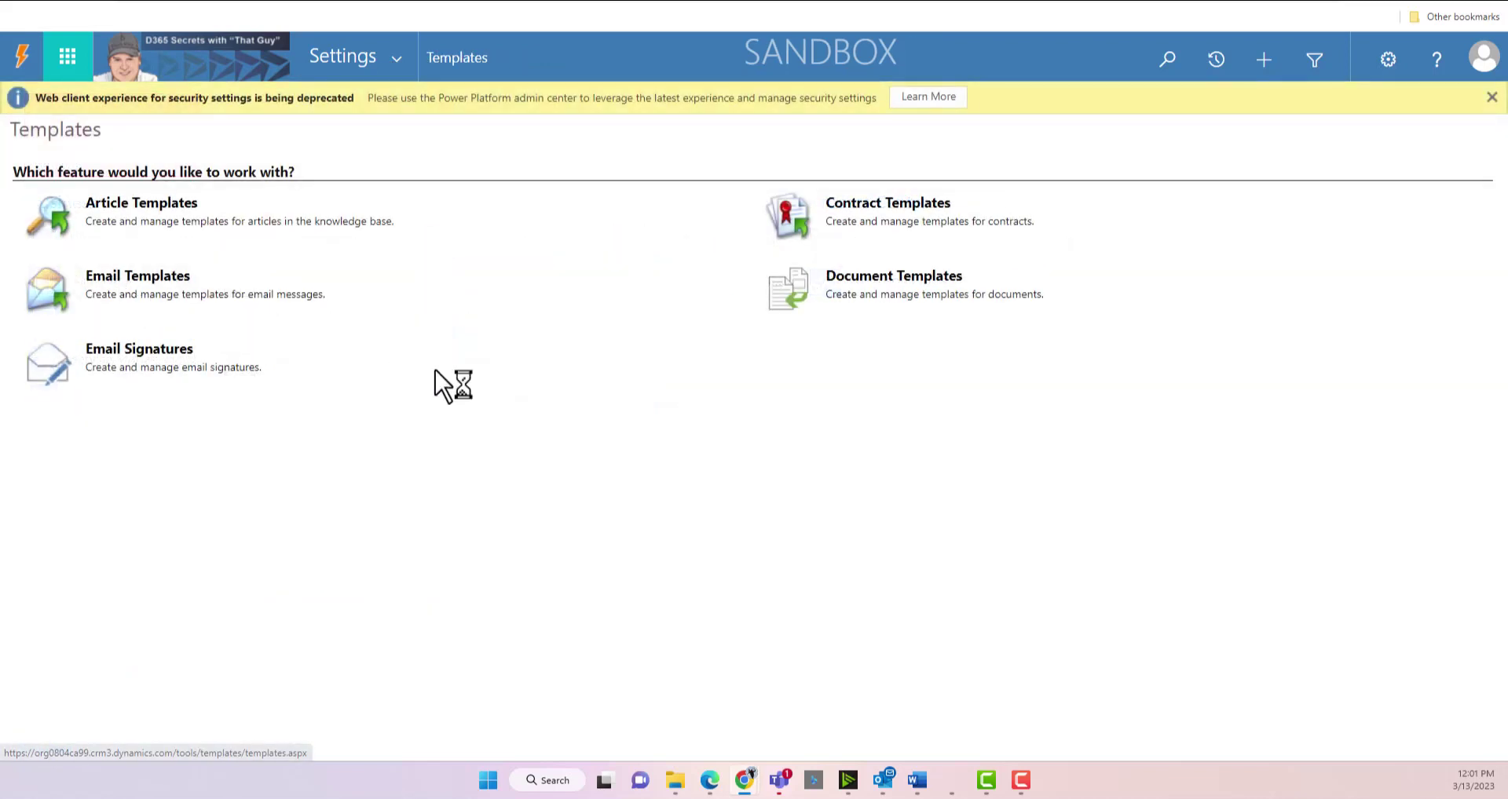
click(126, 283)
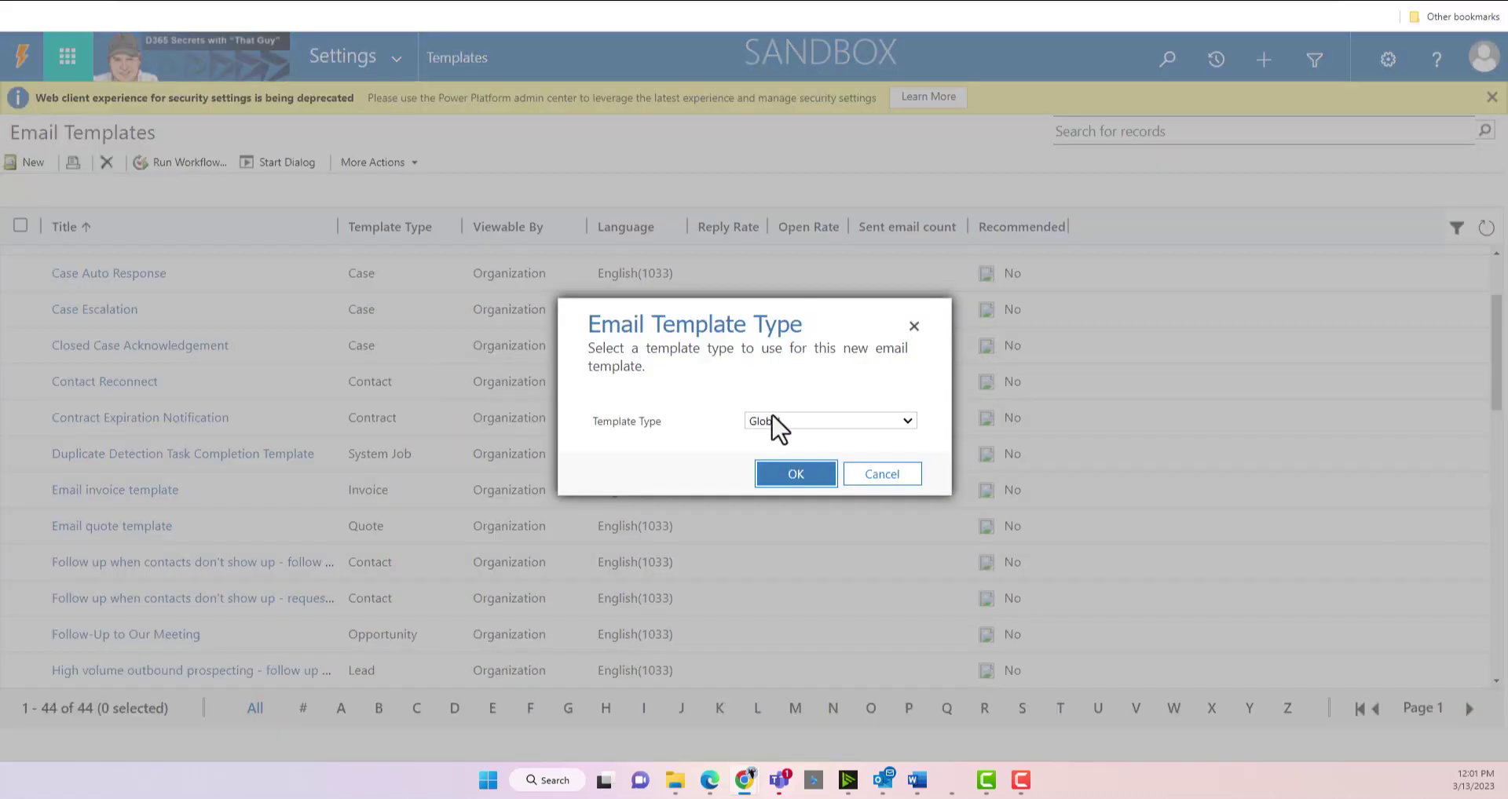
Create a new email template with Template Type set to Lead
click(778, 424)
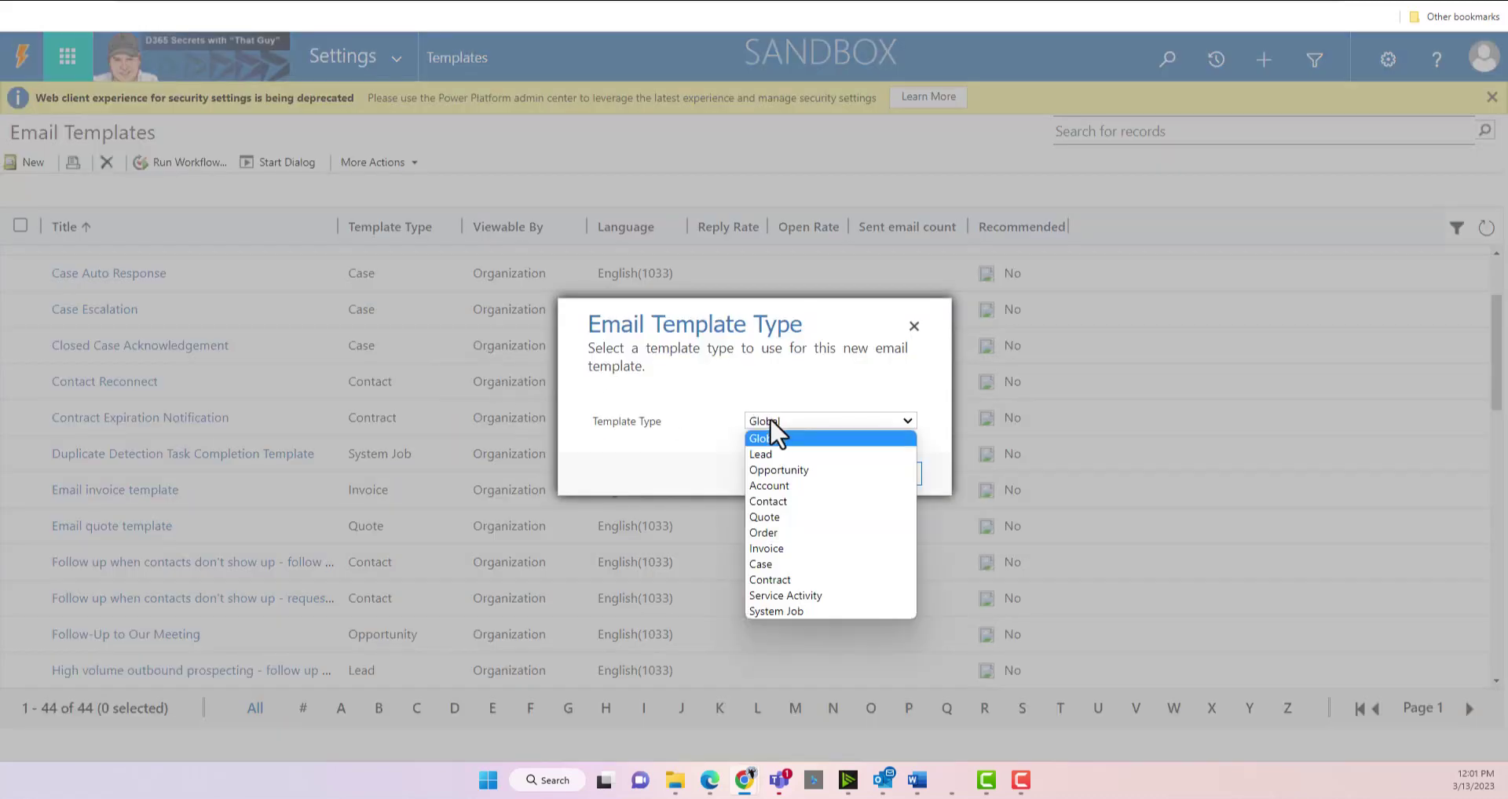
key(Down)
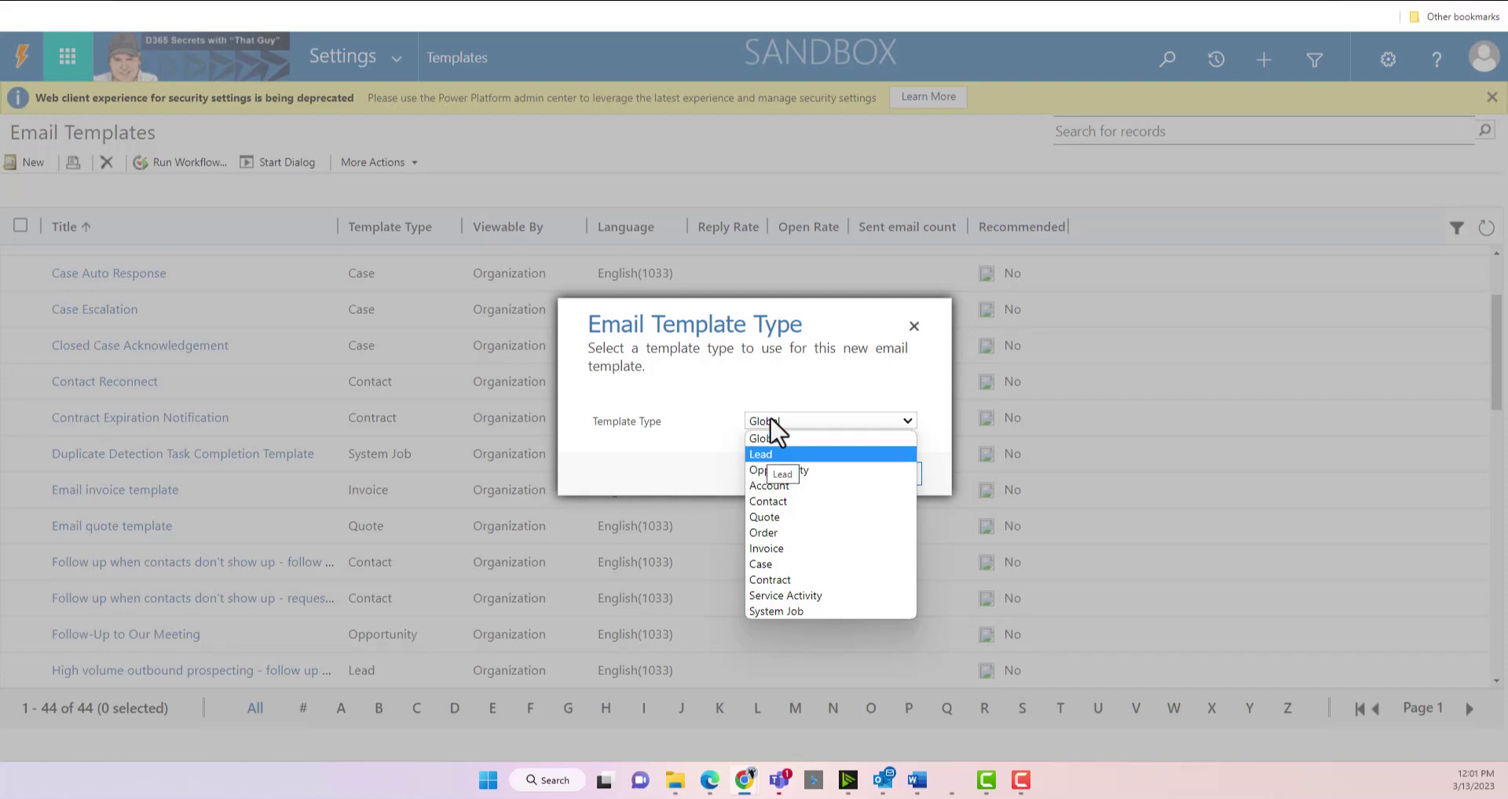
key(Up)
key(Return)
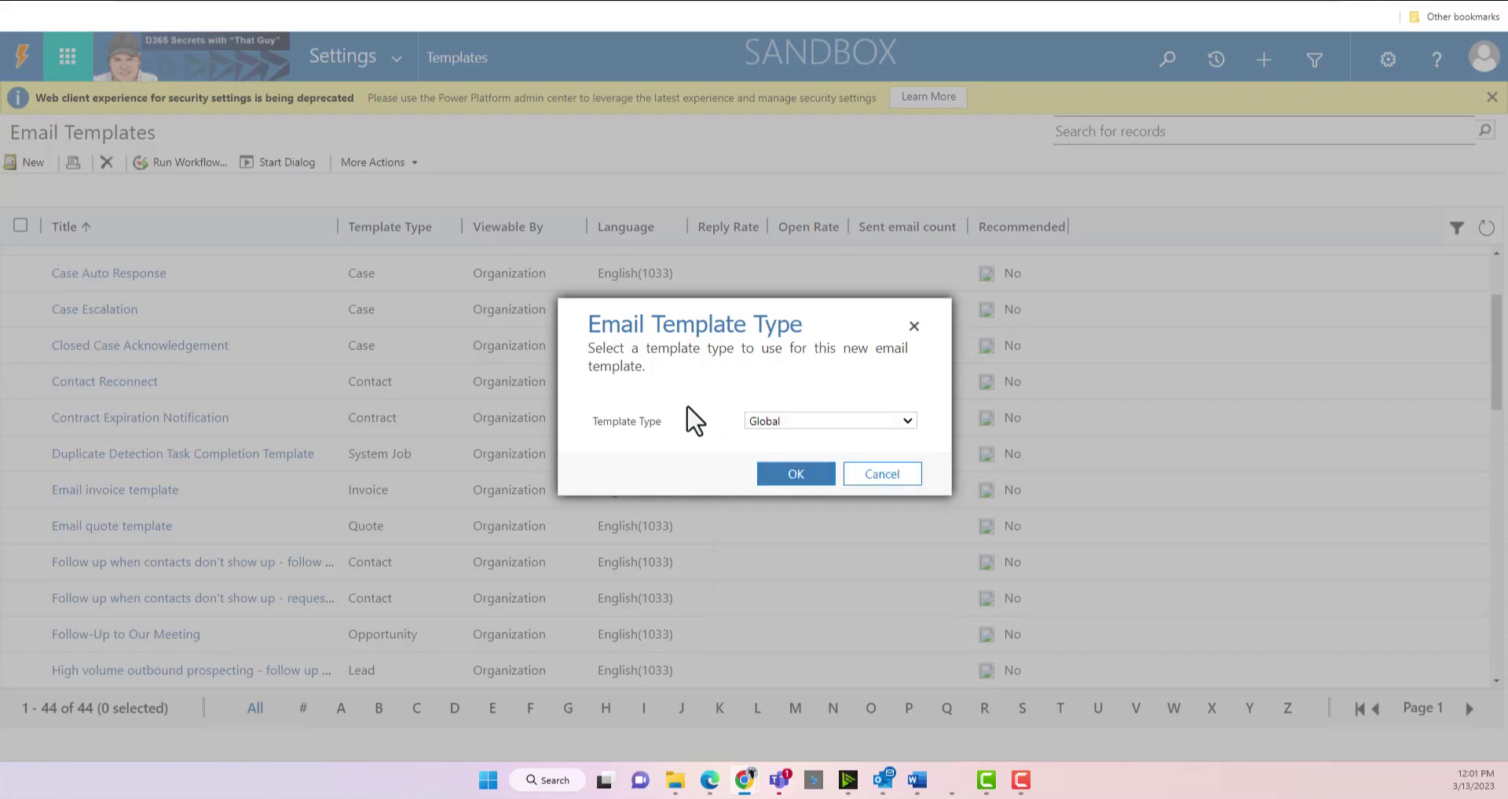
click(782, 422)
key(Down)
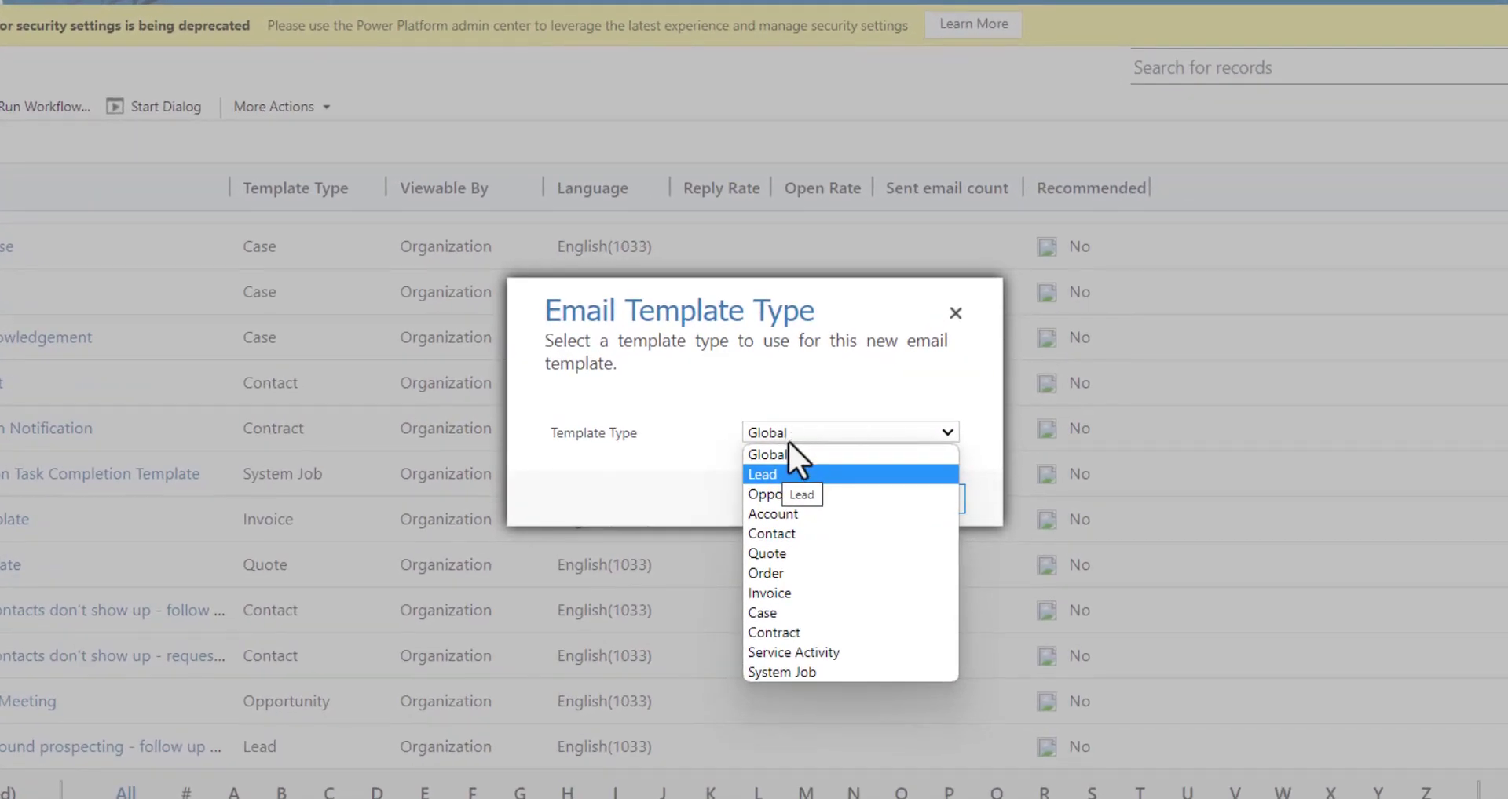
click(780, 474)
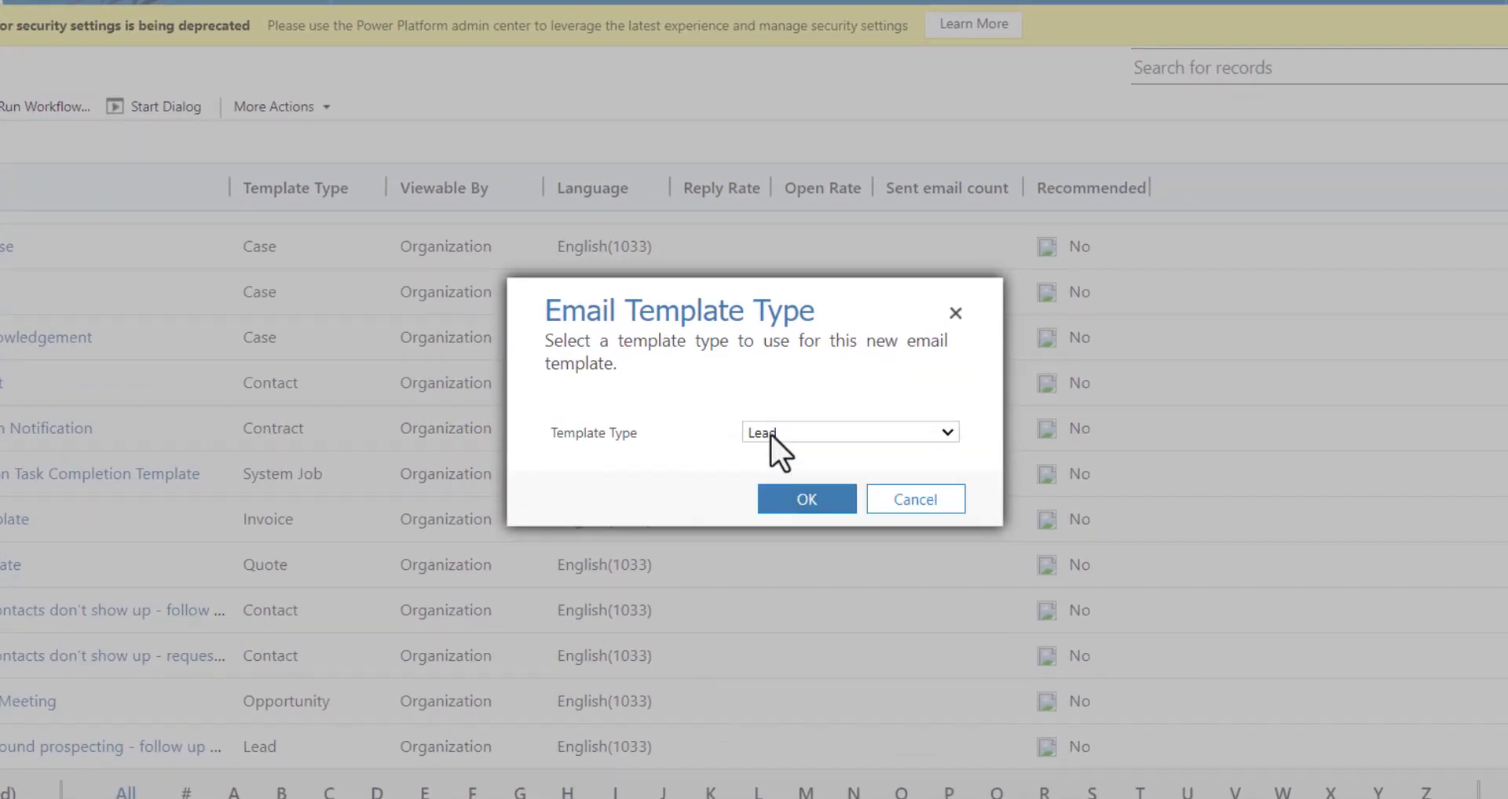
click(798, 501)
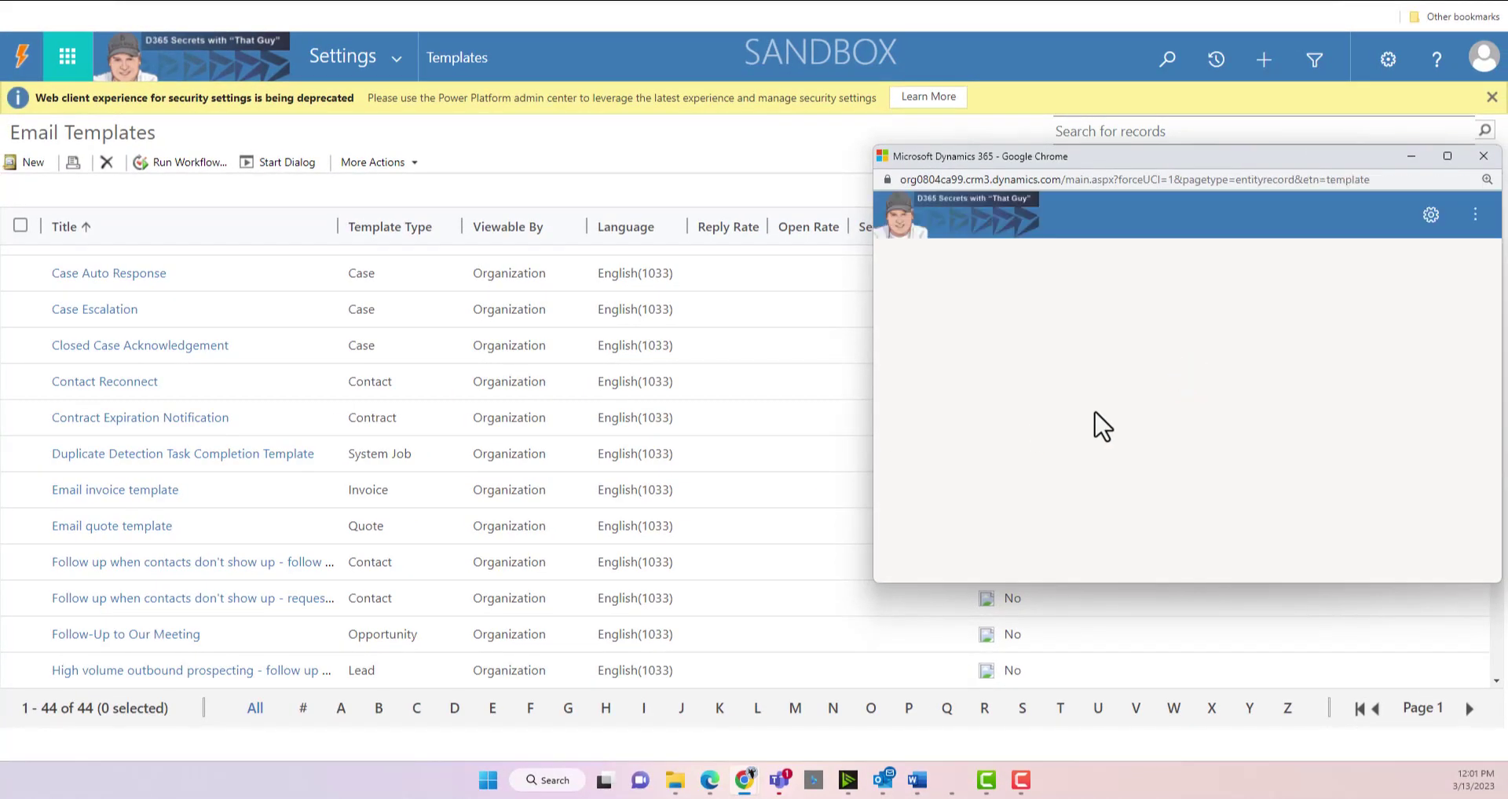
Name the template 'Trade Show Follow-up' with permission level left at Individual
double_click(1231, 155)
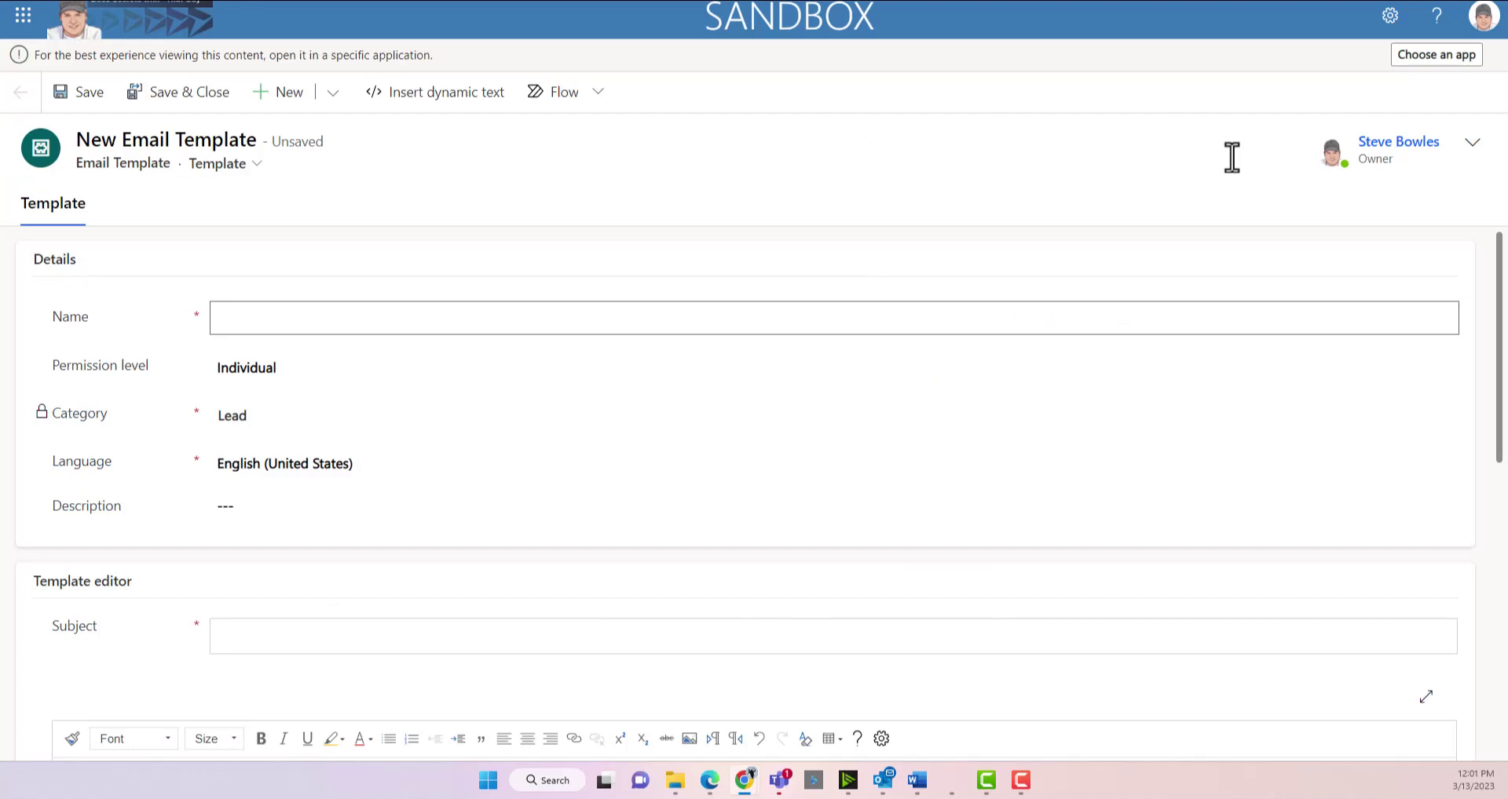
text(T)
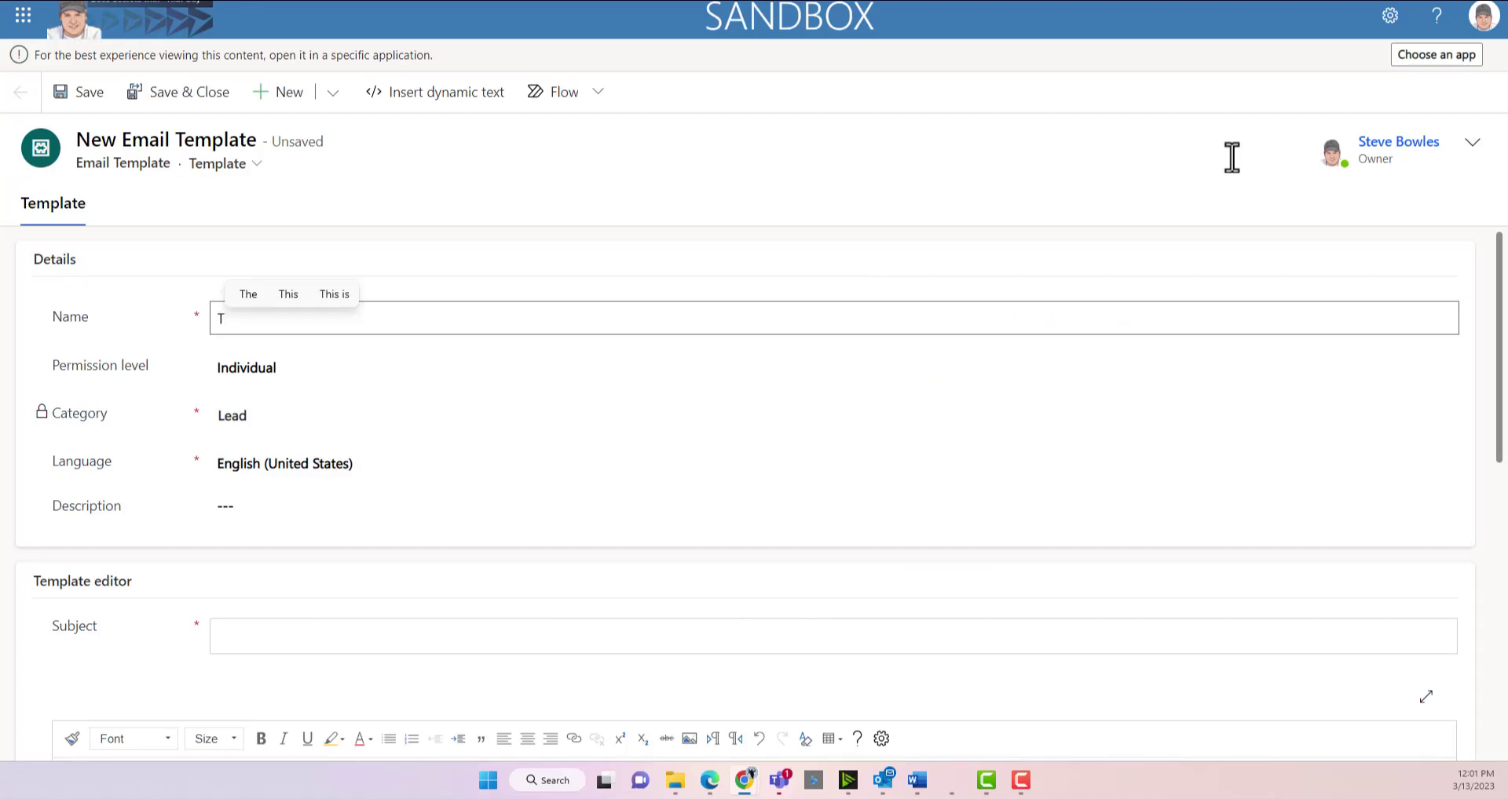
text(rade Show)
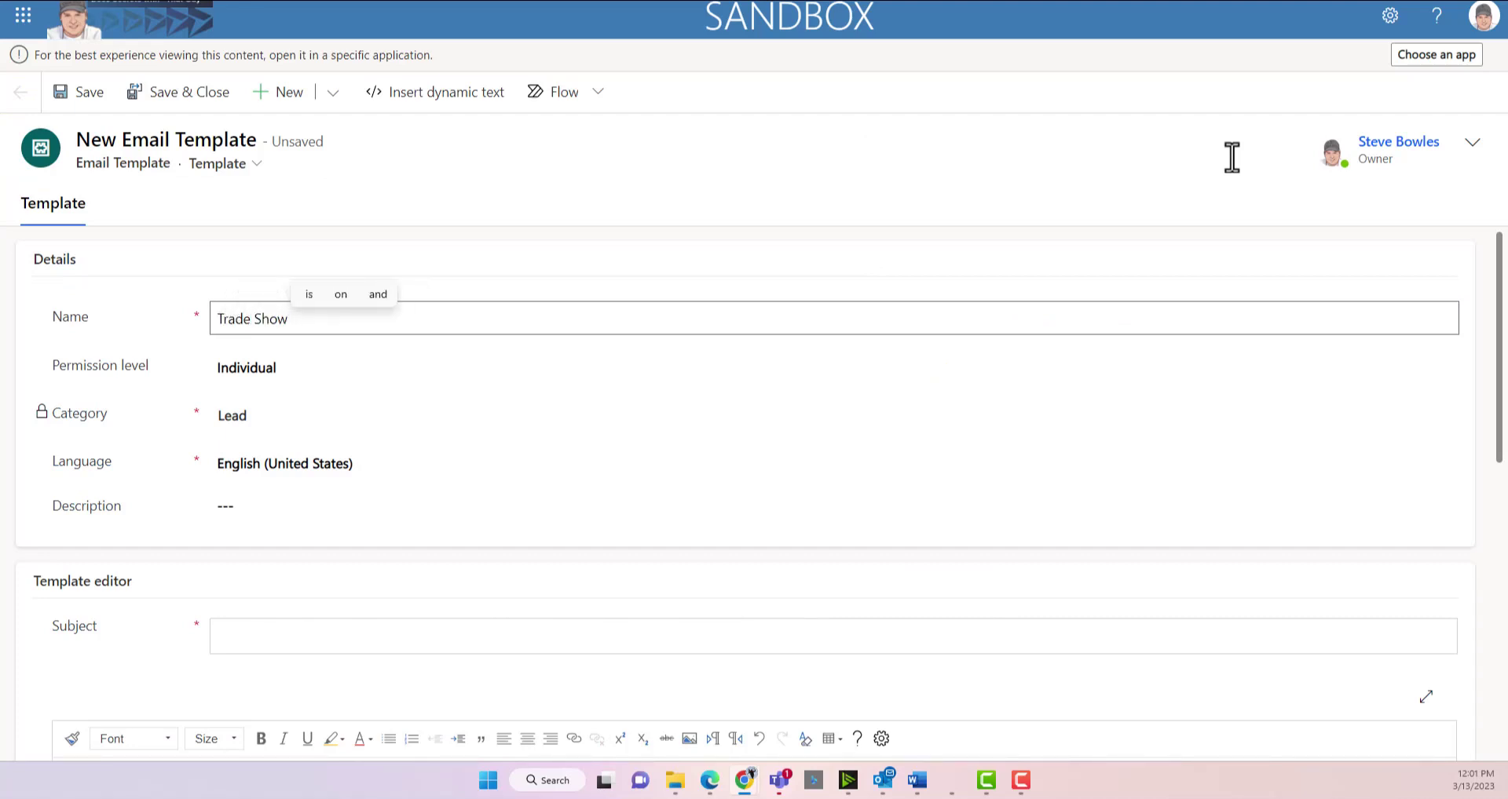
text( Followup)
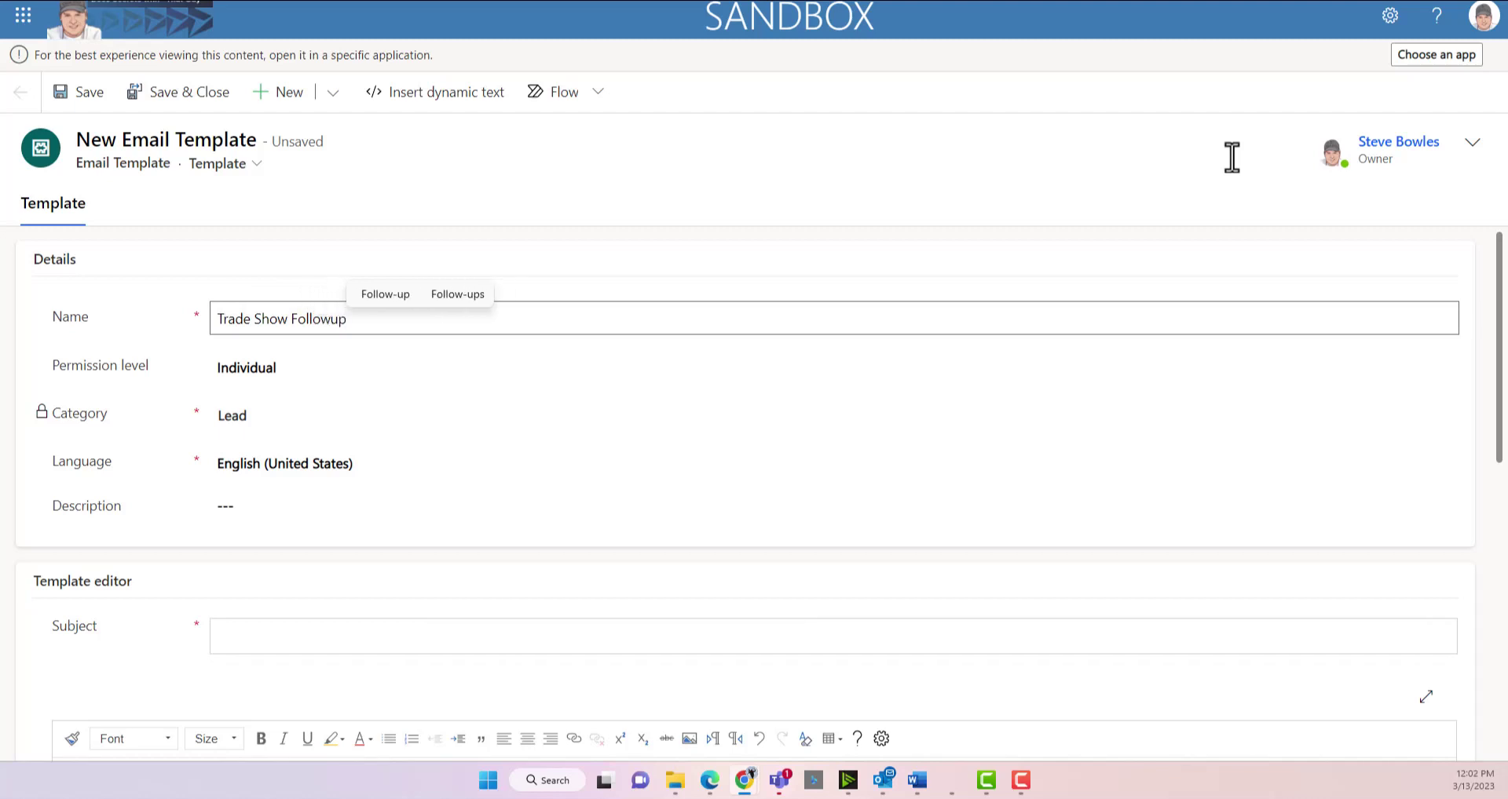
key(Tab)
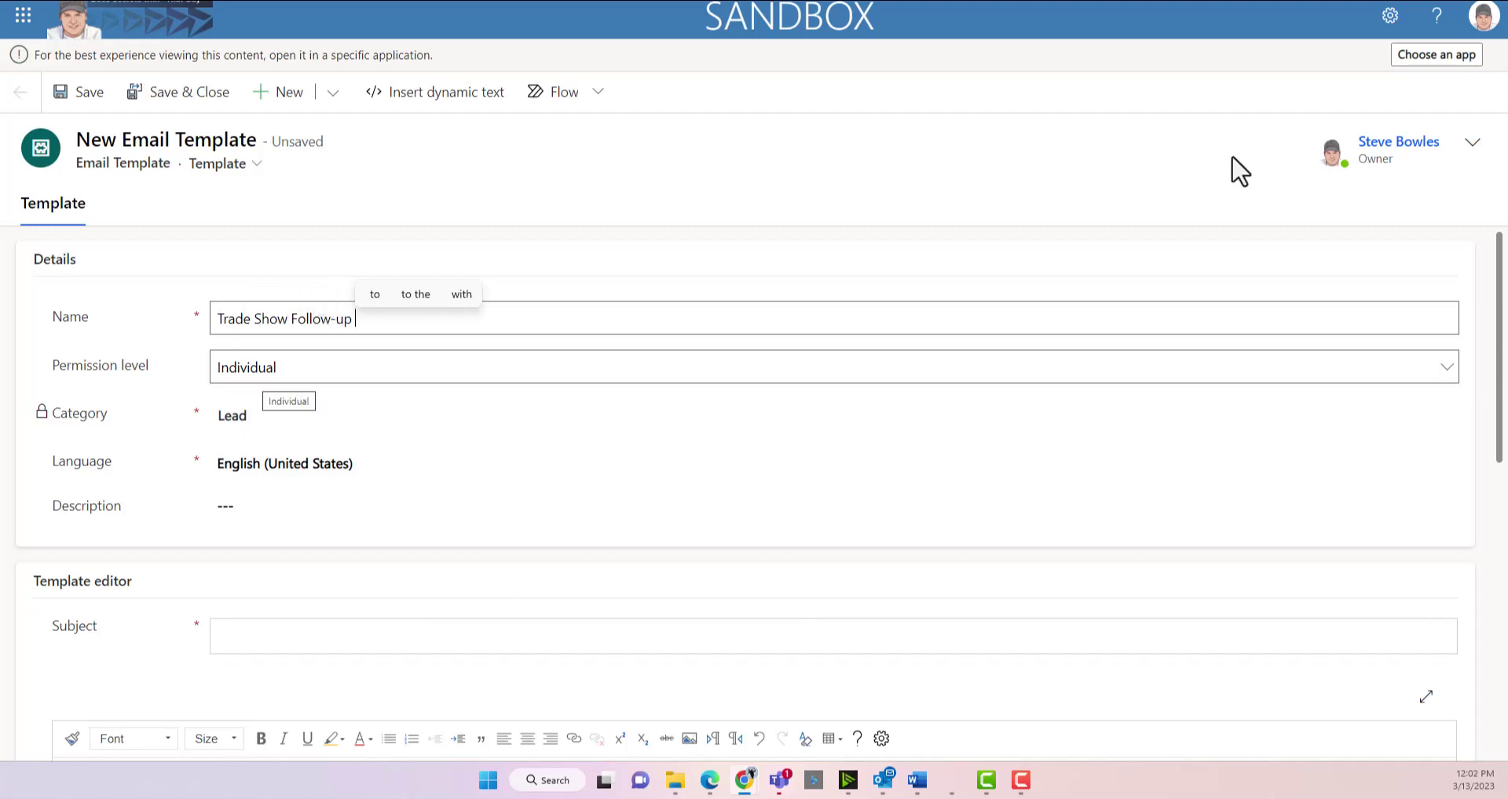
click(289, 375)
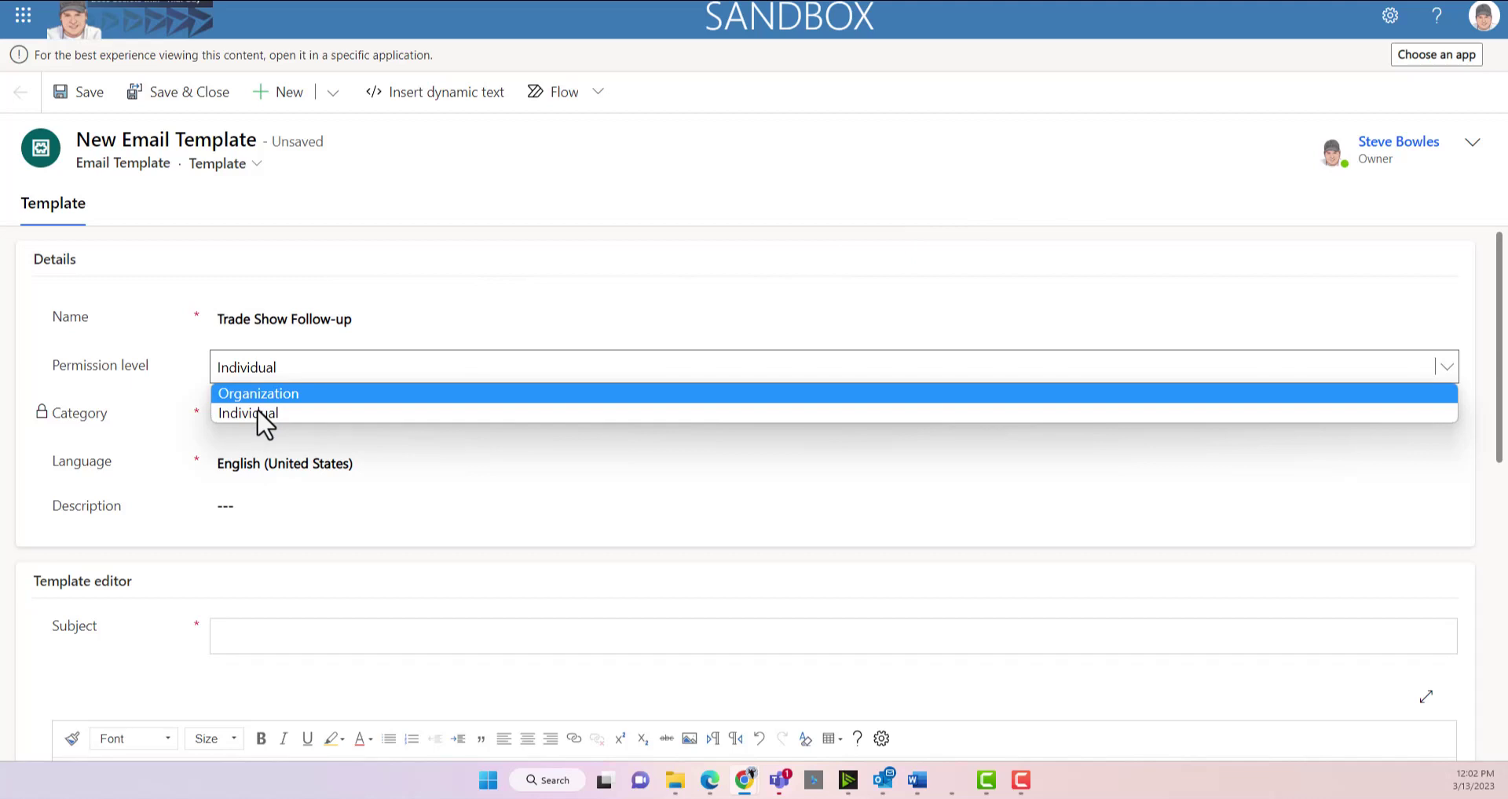
click(257, 410)
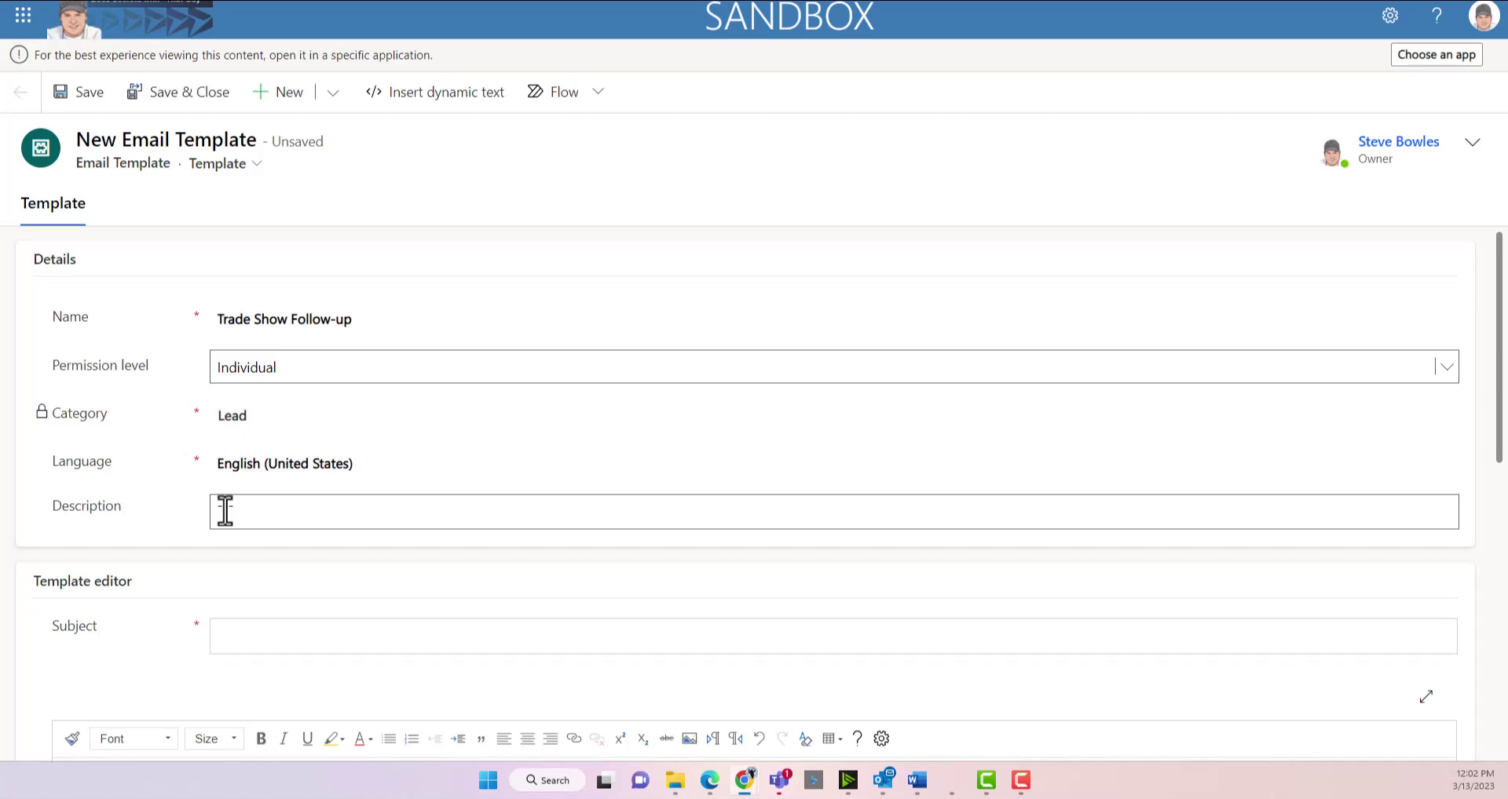
Paste 'Thanks for stopping by our booth at the' into the template Subject
click(249, 640)
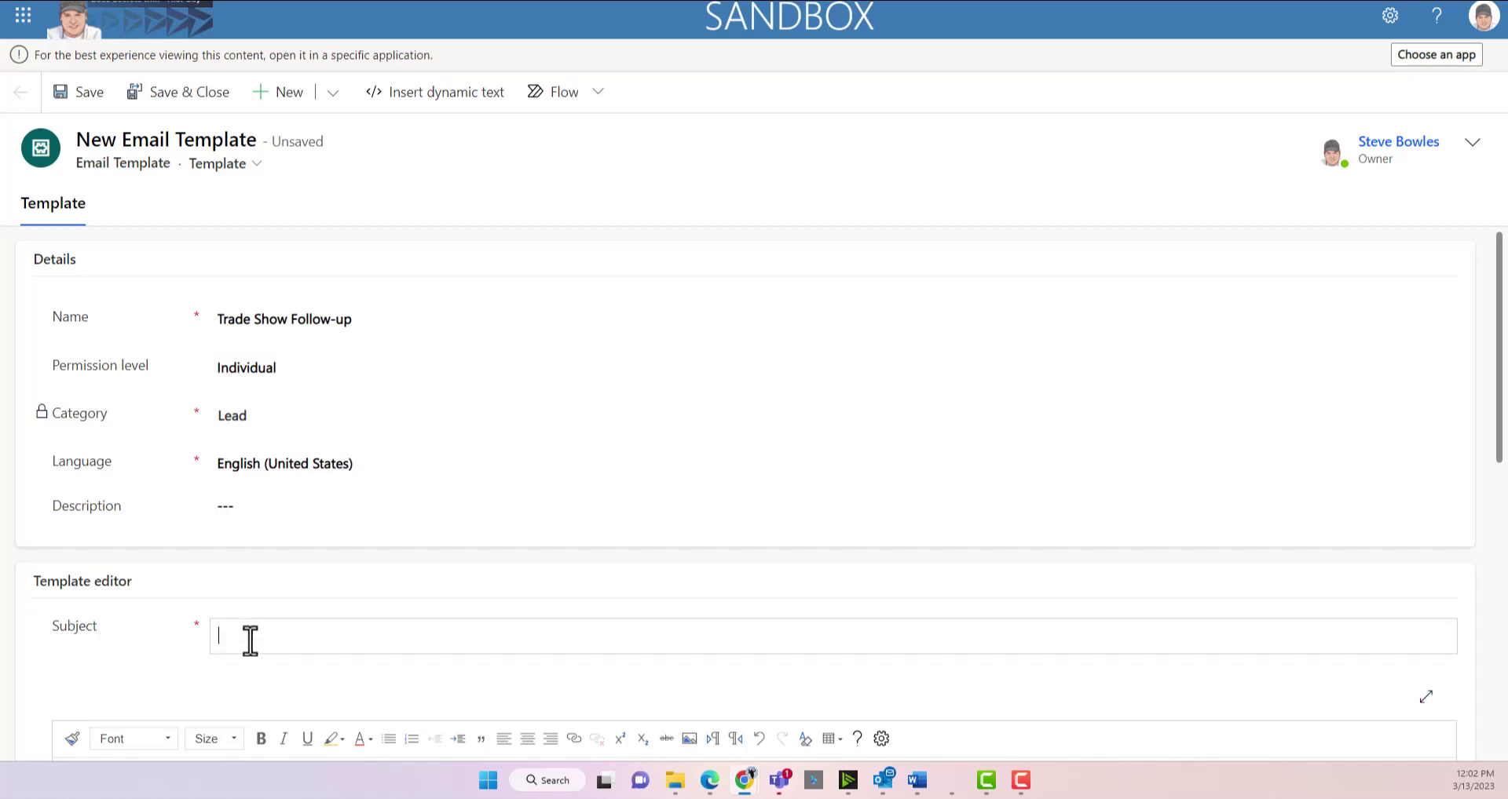
scroll(251, 550, down, 5)
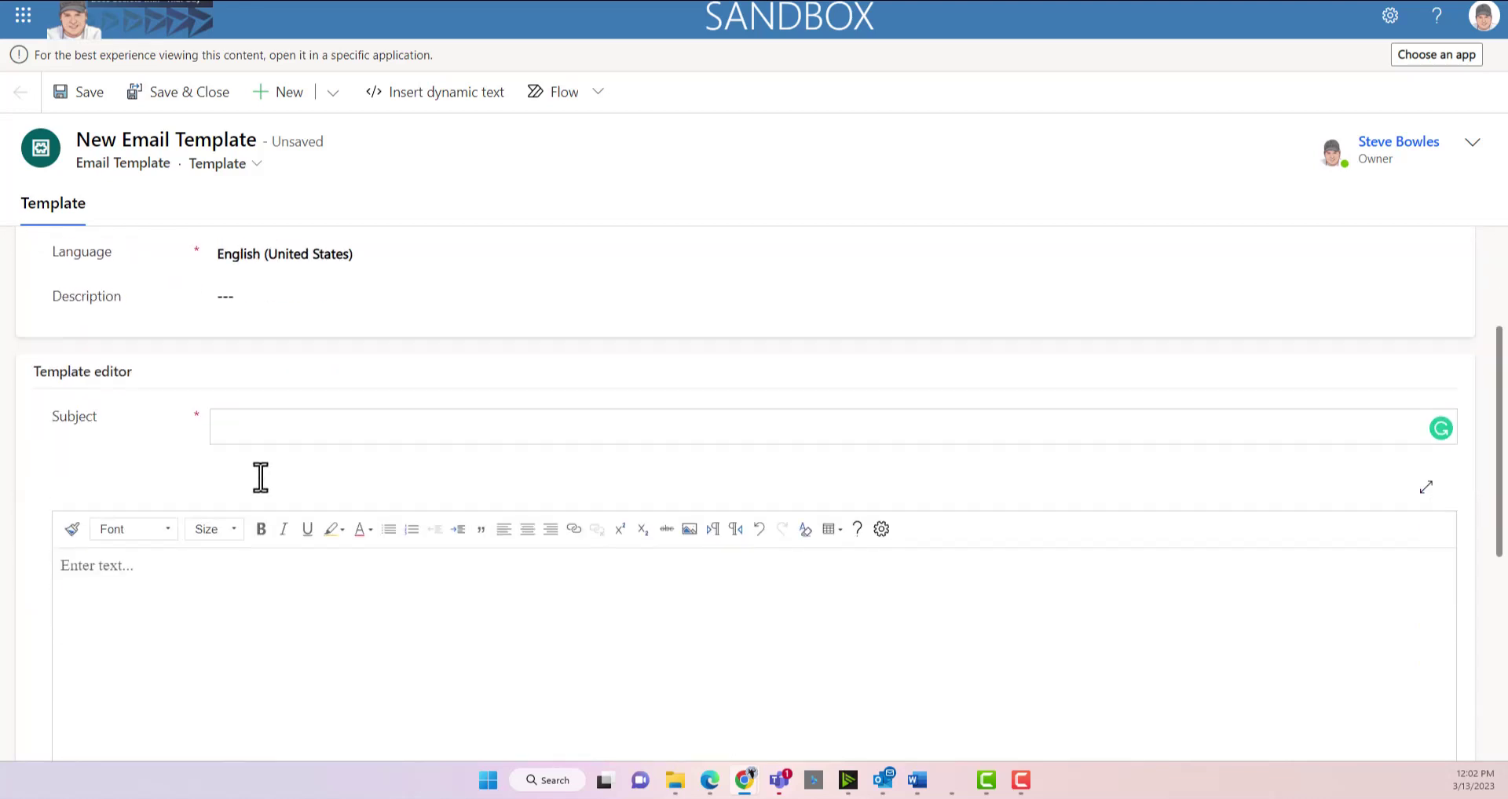
scroll(264, 417, up, 3)
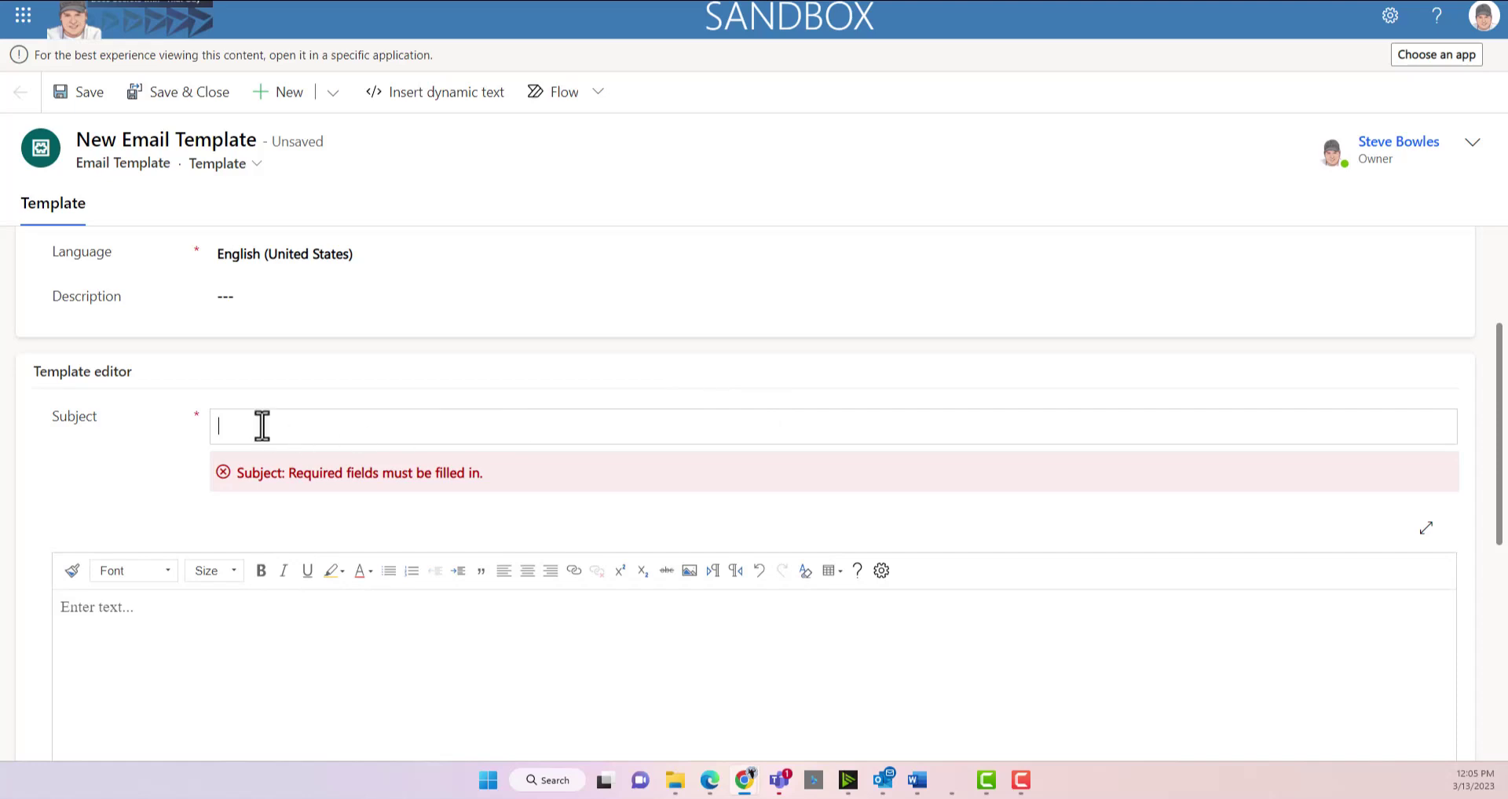
text(Thanks for stopping by our booth at the)
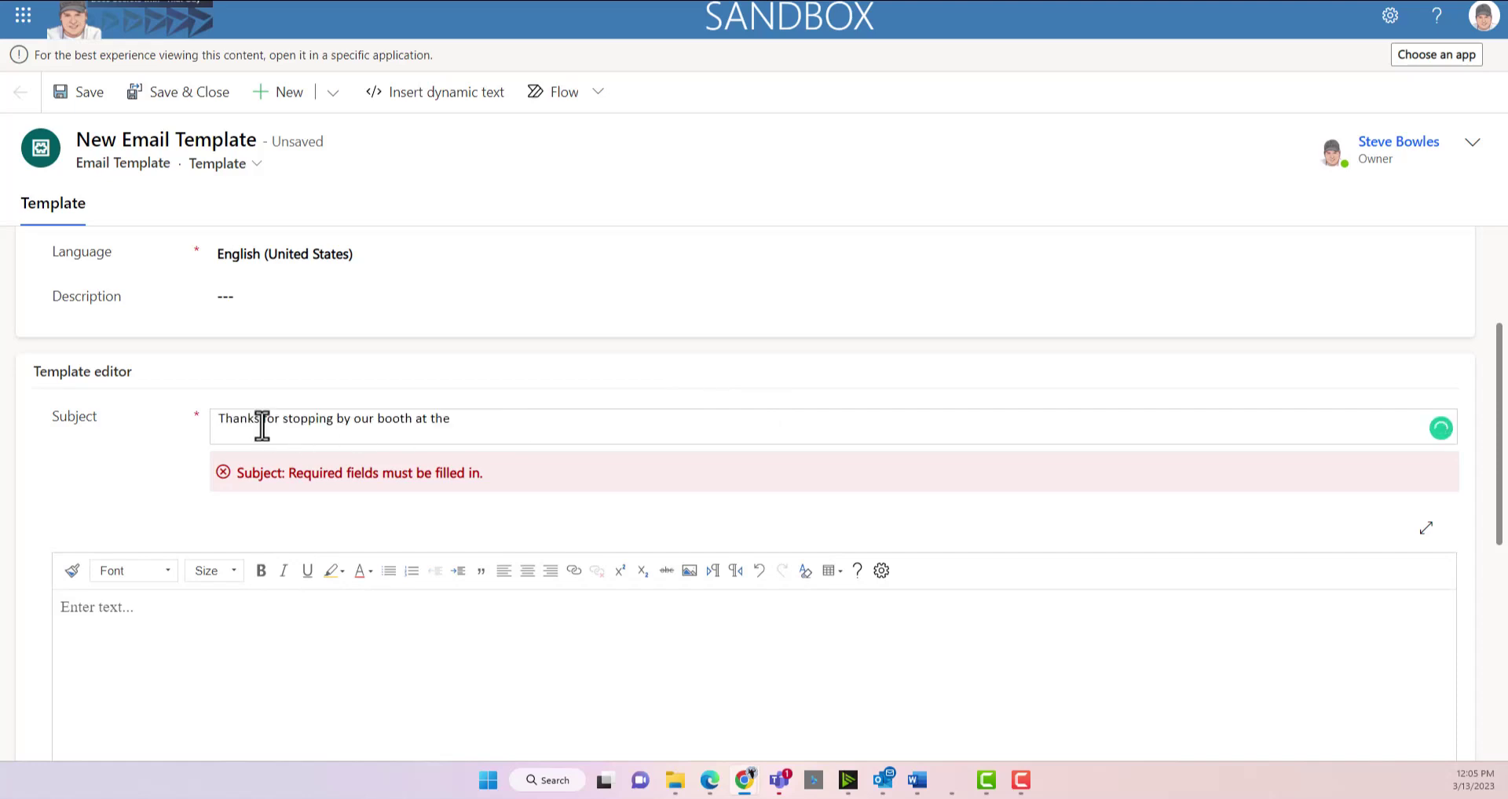
key(BackSpace)
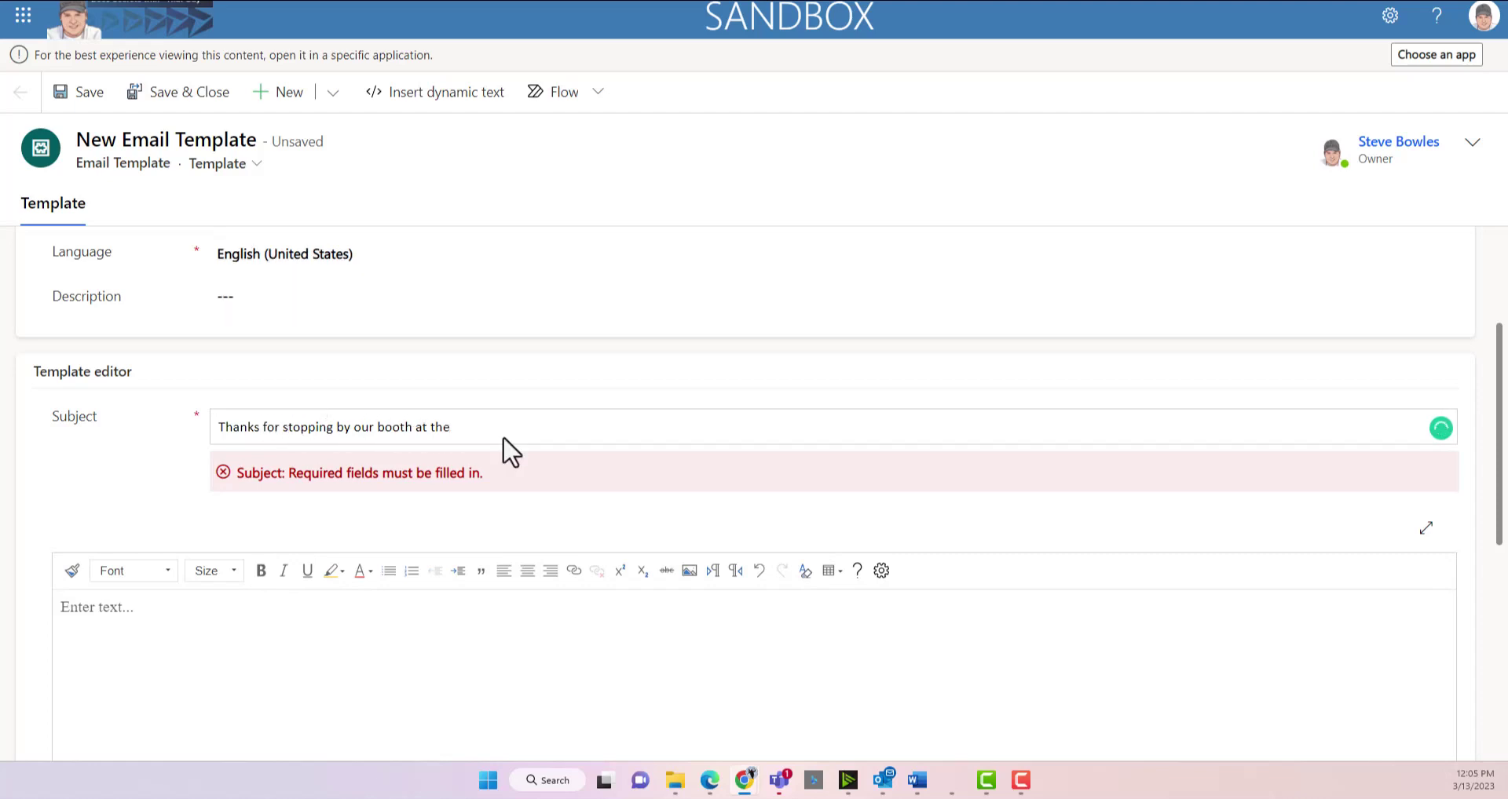
Append the dynamic Lead Topic field {!Lead:Topic;} to the end of the subject
click(397, 96)
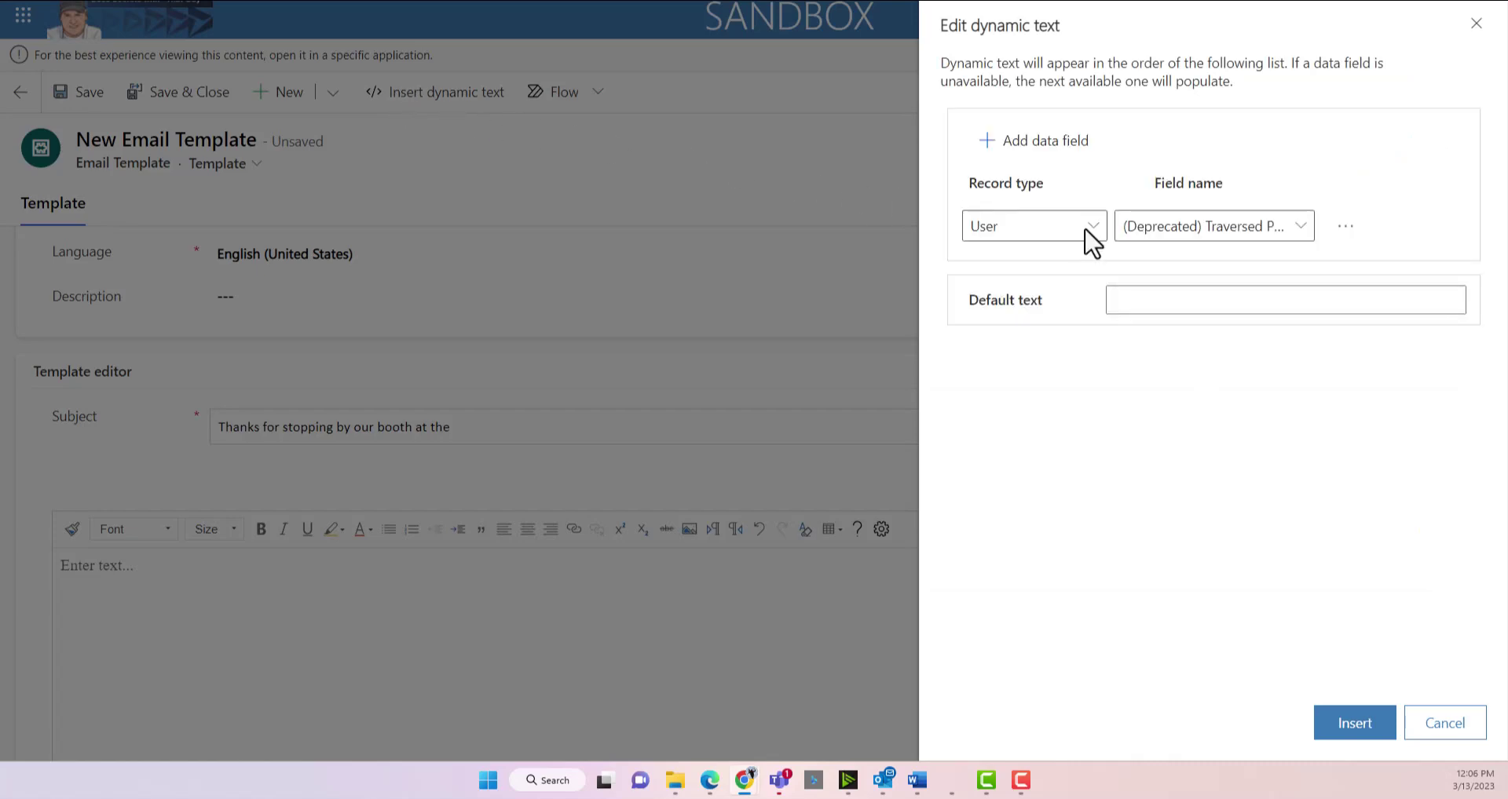
click(1090, 234)
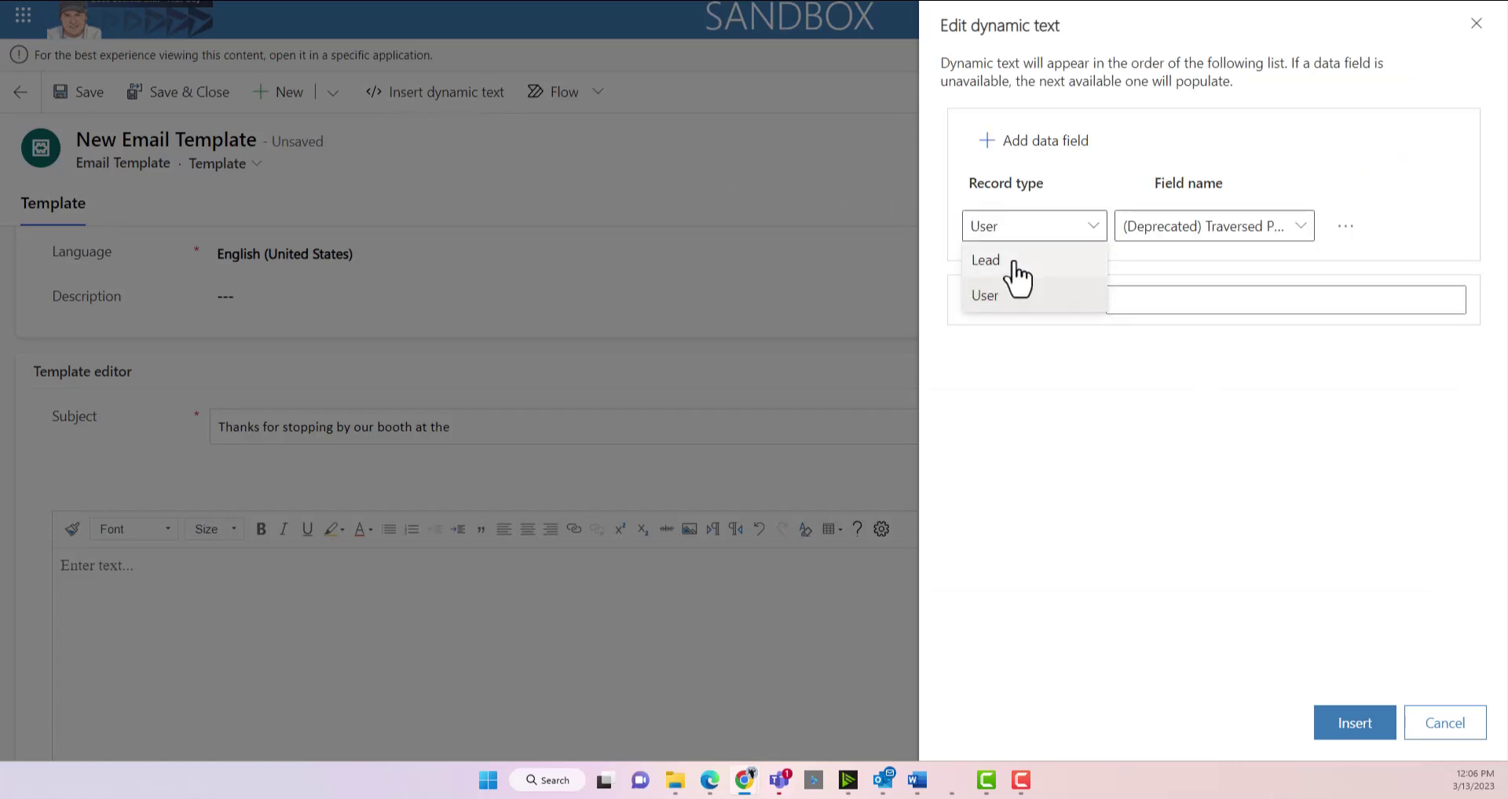
click(1013, 263)
click(1283, 236)
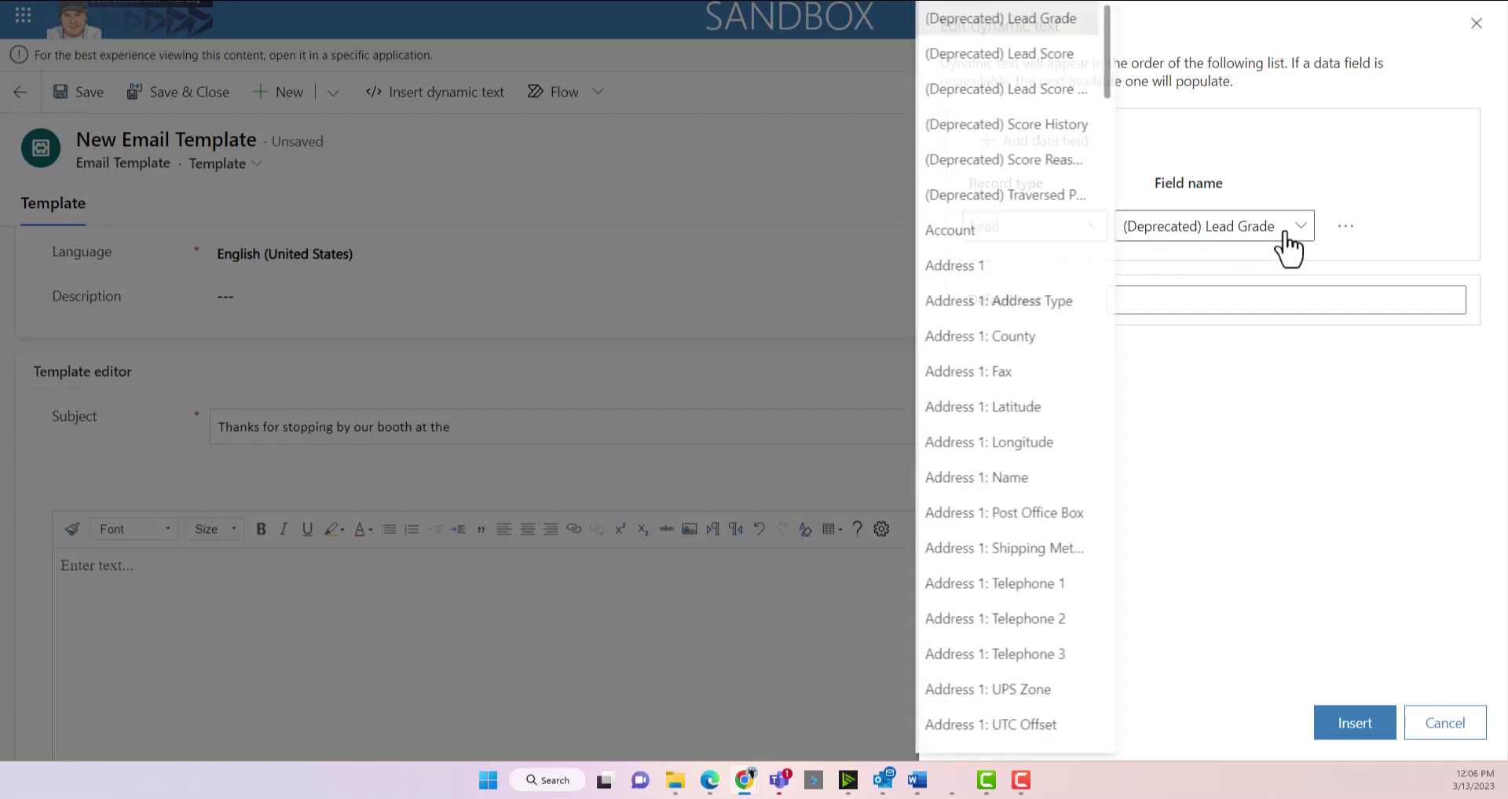
drag(1107, 83, 1091, 714)
click(943, 515)
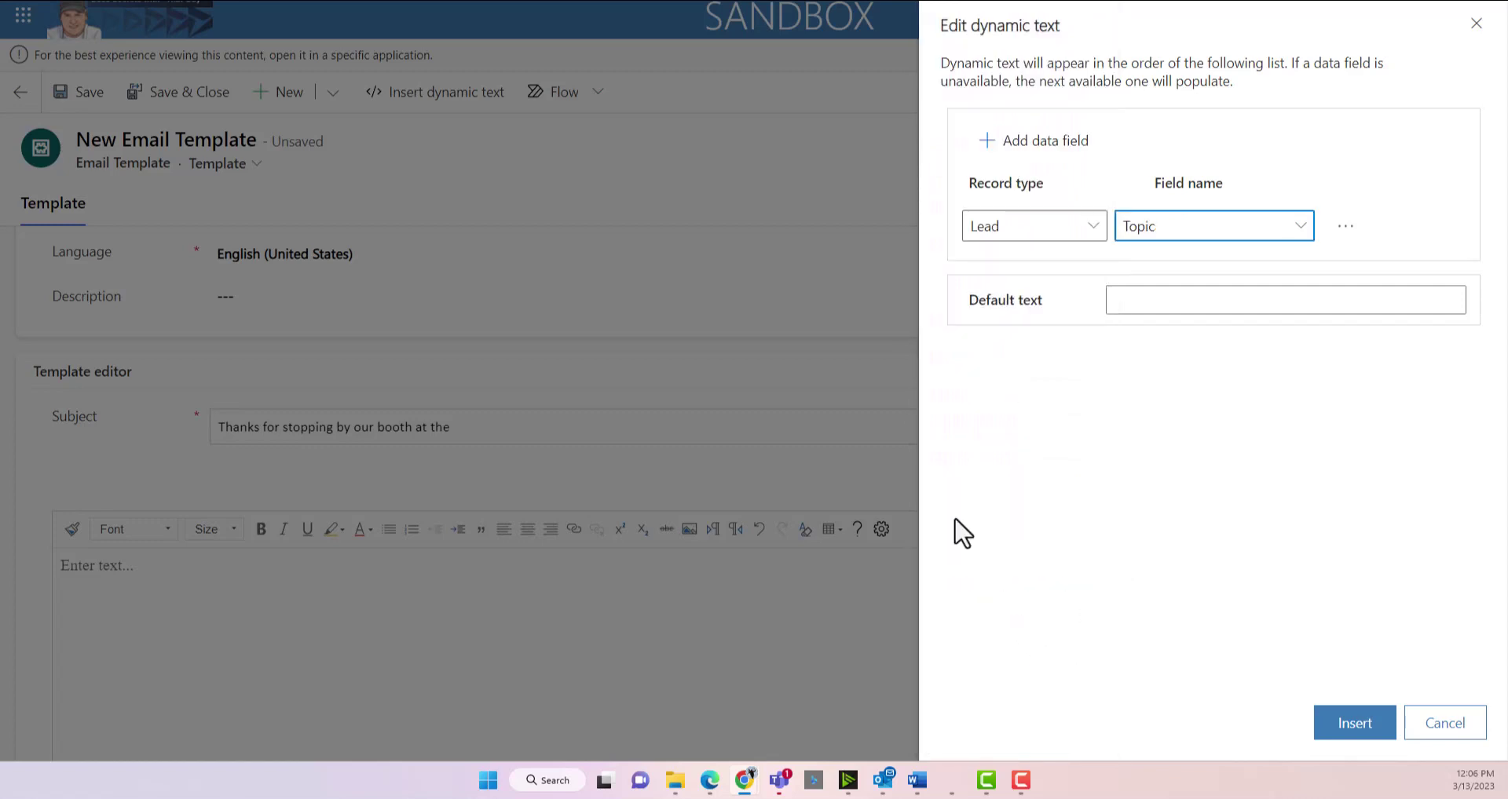
click(1339, 724)
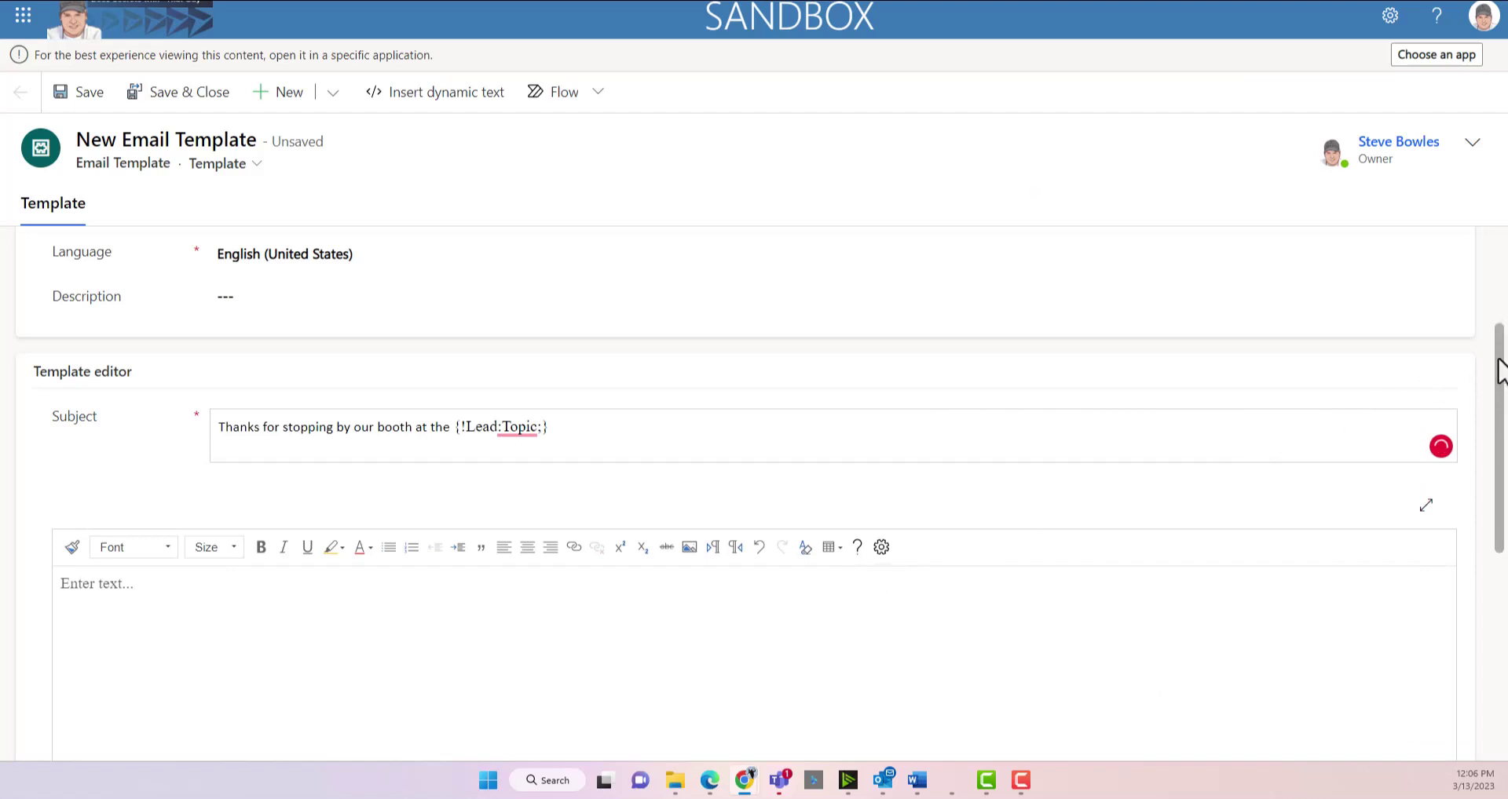
Start the email body with the greeting 'Dear'
drag(1497, 369, 1480, 478)
click(173, 361)
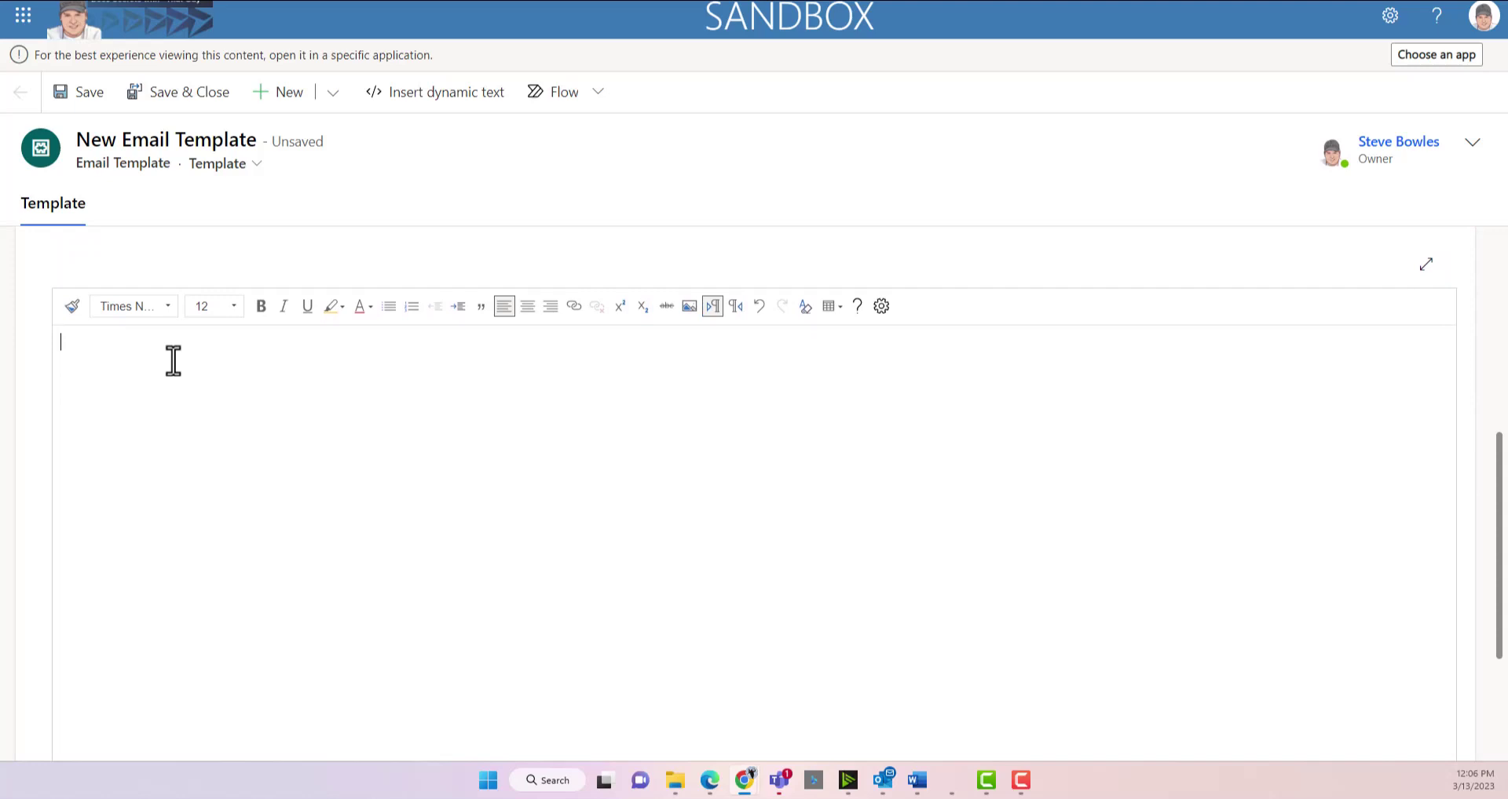
click(178, 354)
text(Dre)
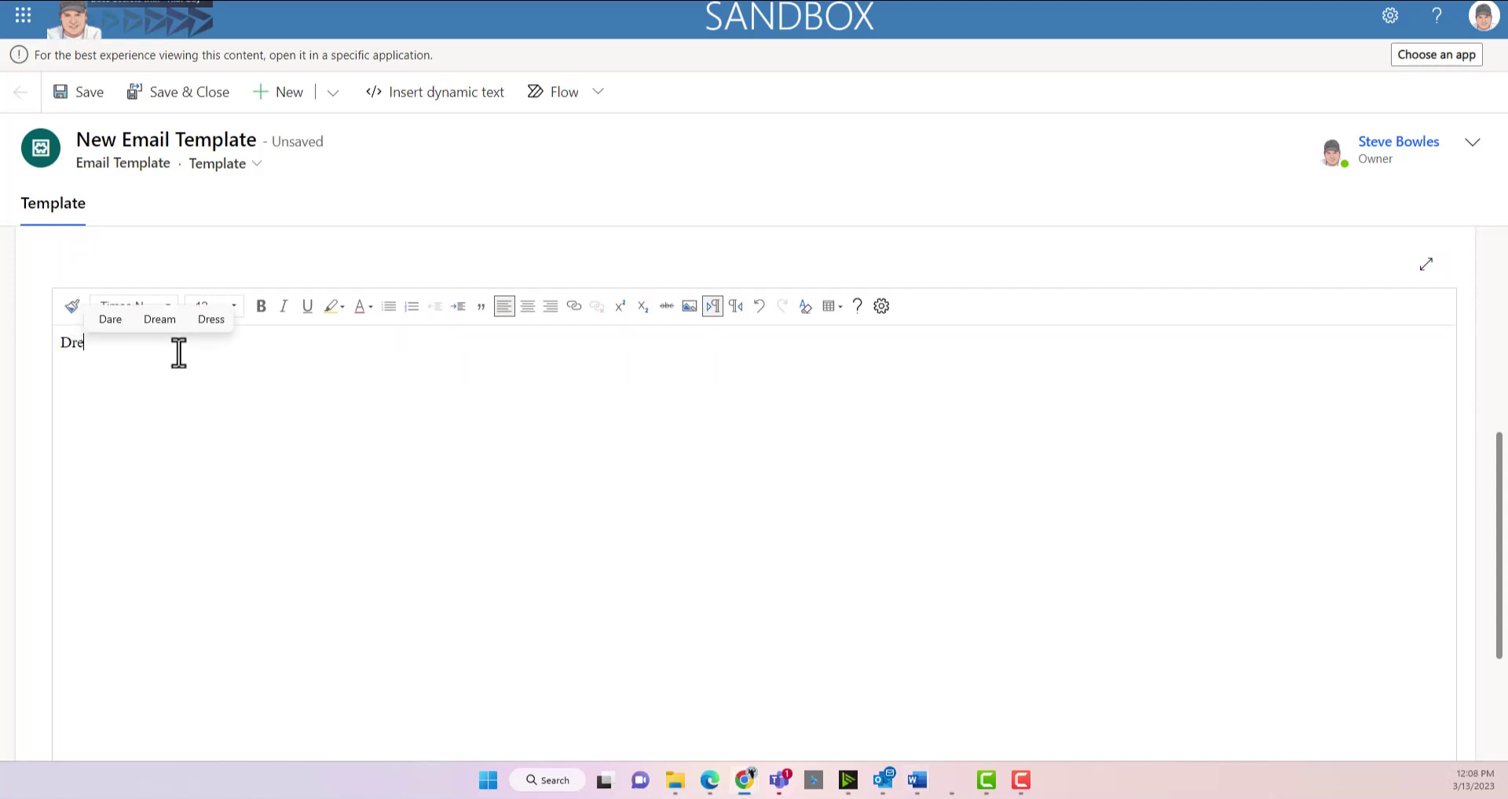
key(BackSpace)
text(ear)
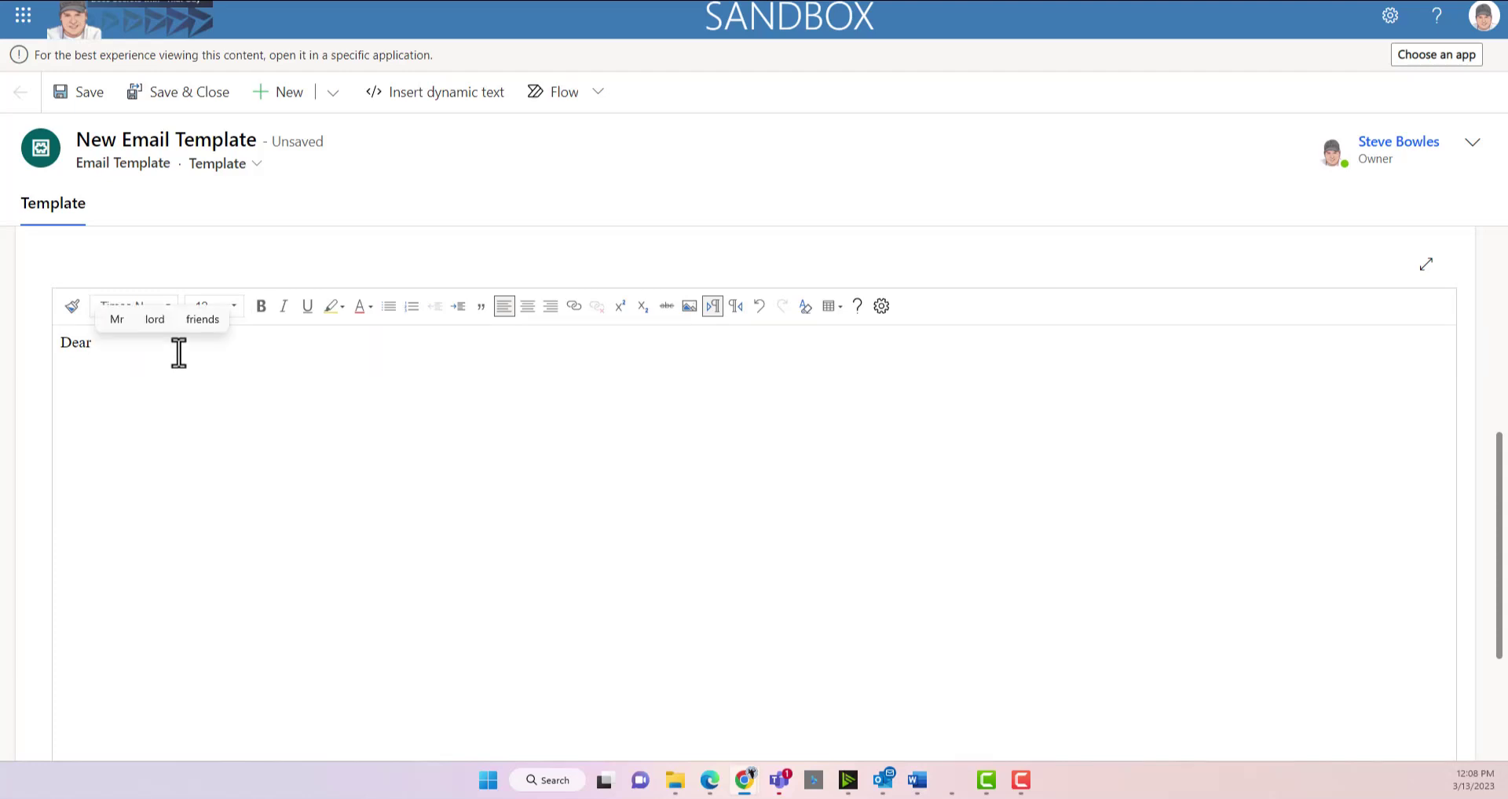
Insert the dynamic Lead First Name field after 'Dear'
click(398, 98)
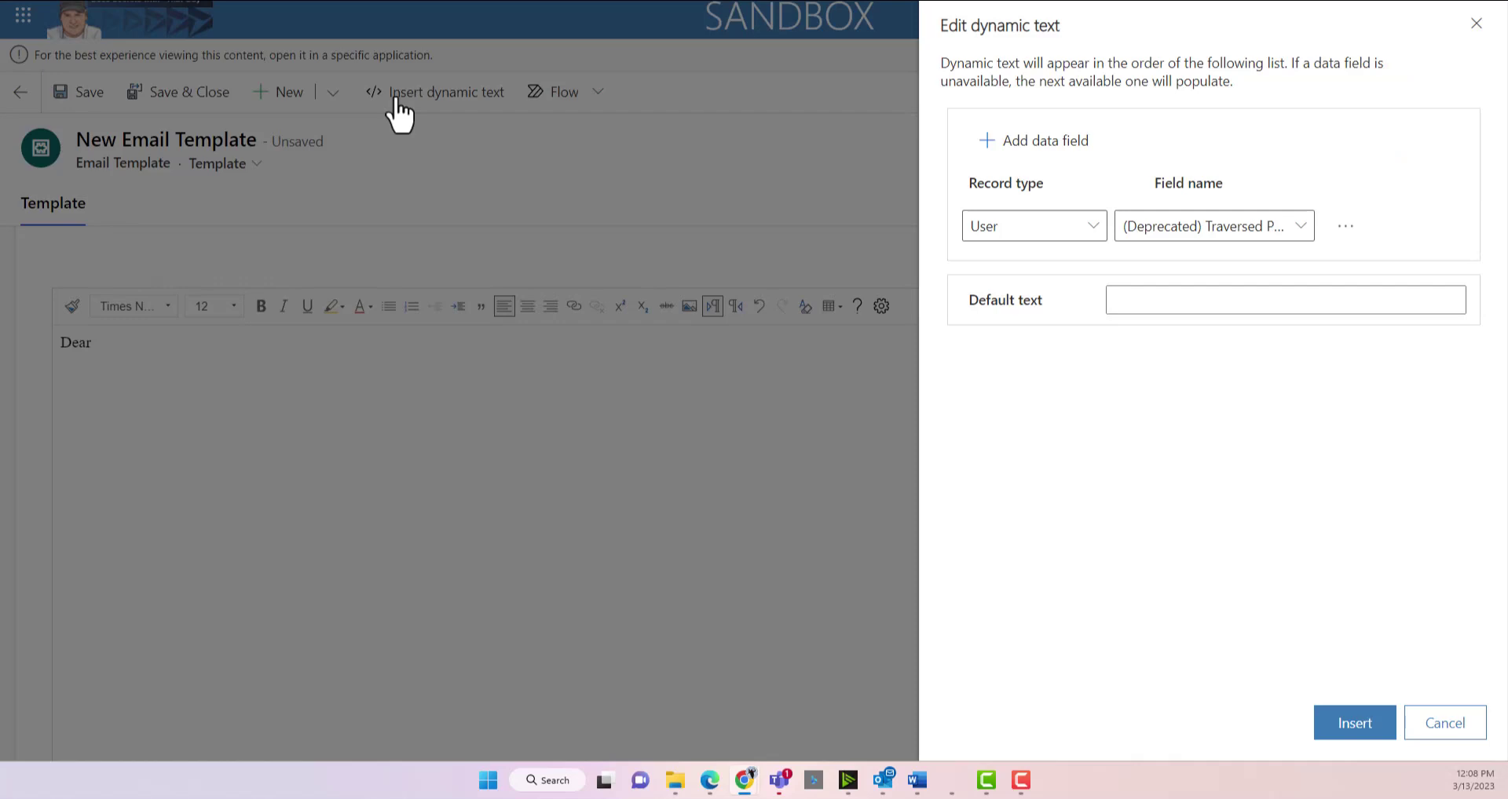
click(1030, 234)
click(1030, 260)
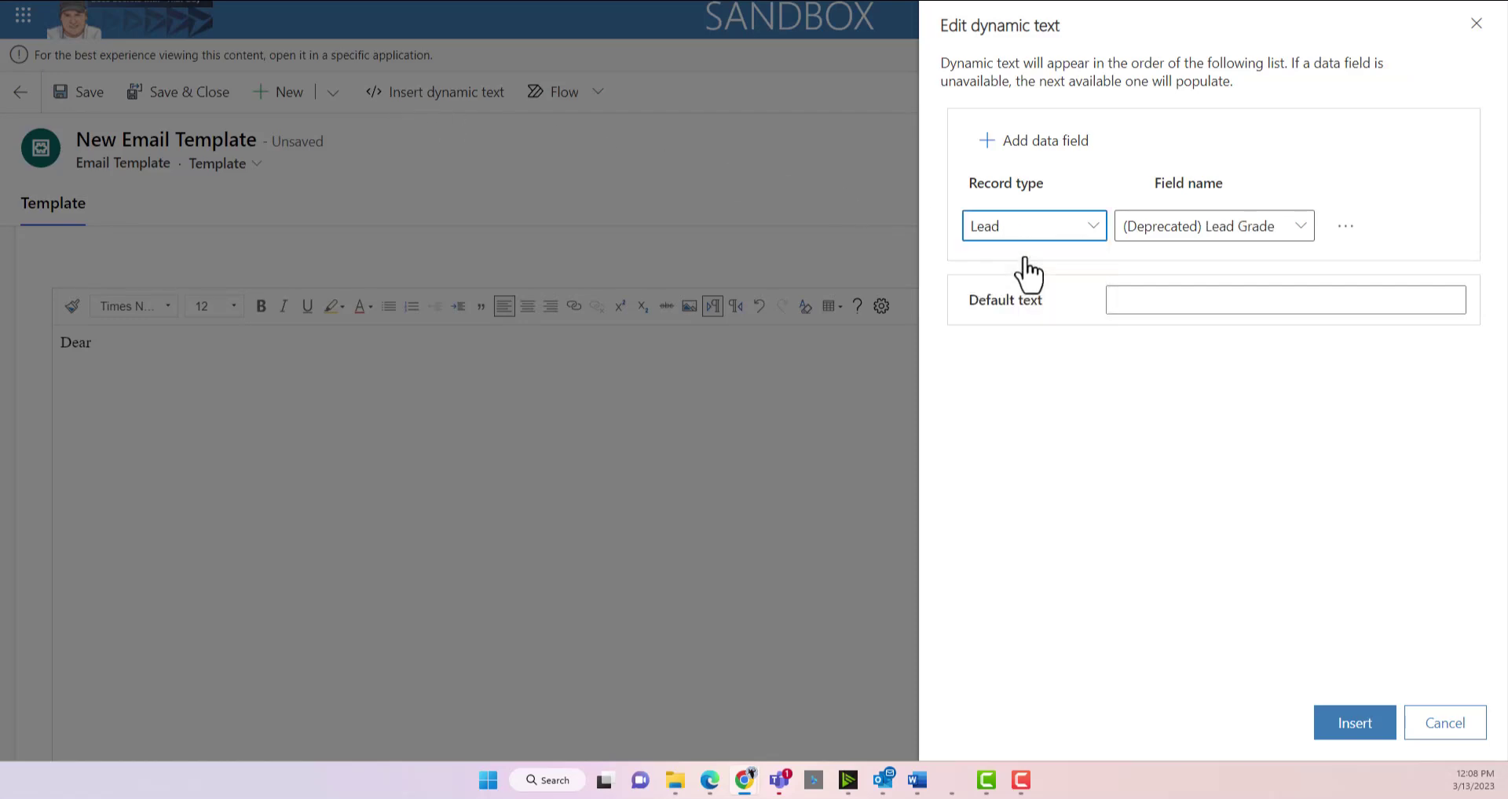
click(1278, 225)
scroll(1138, 365, down, 20)
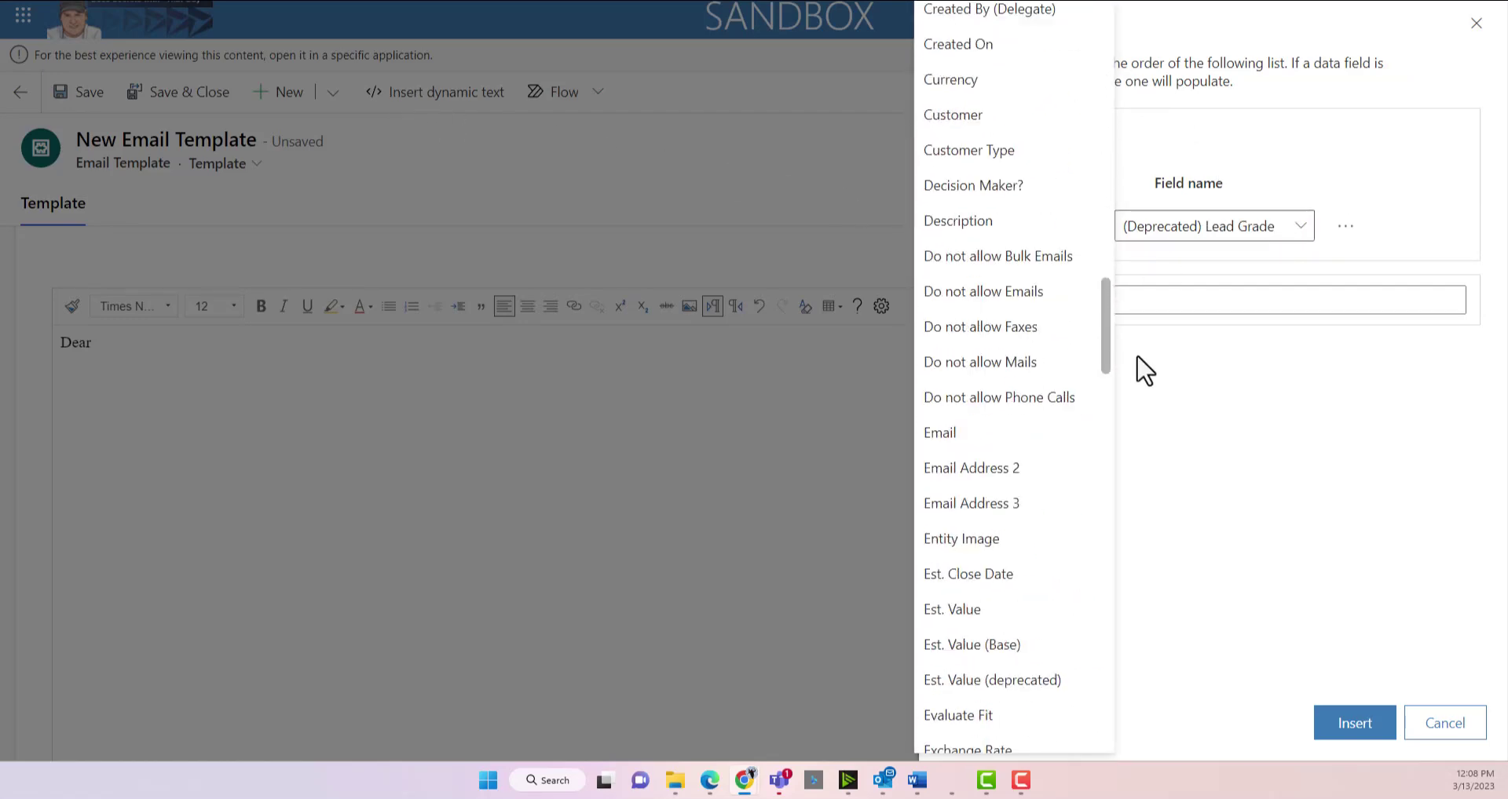
scroll(1137, 367, down, 5)
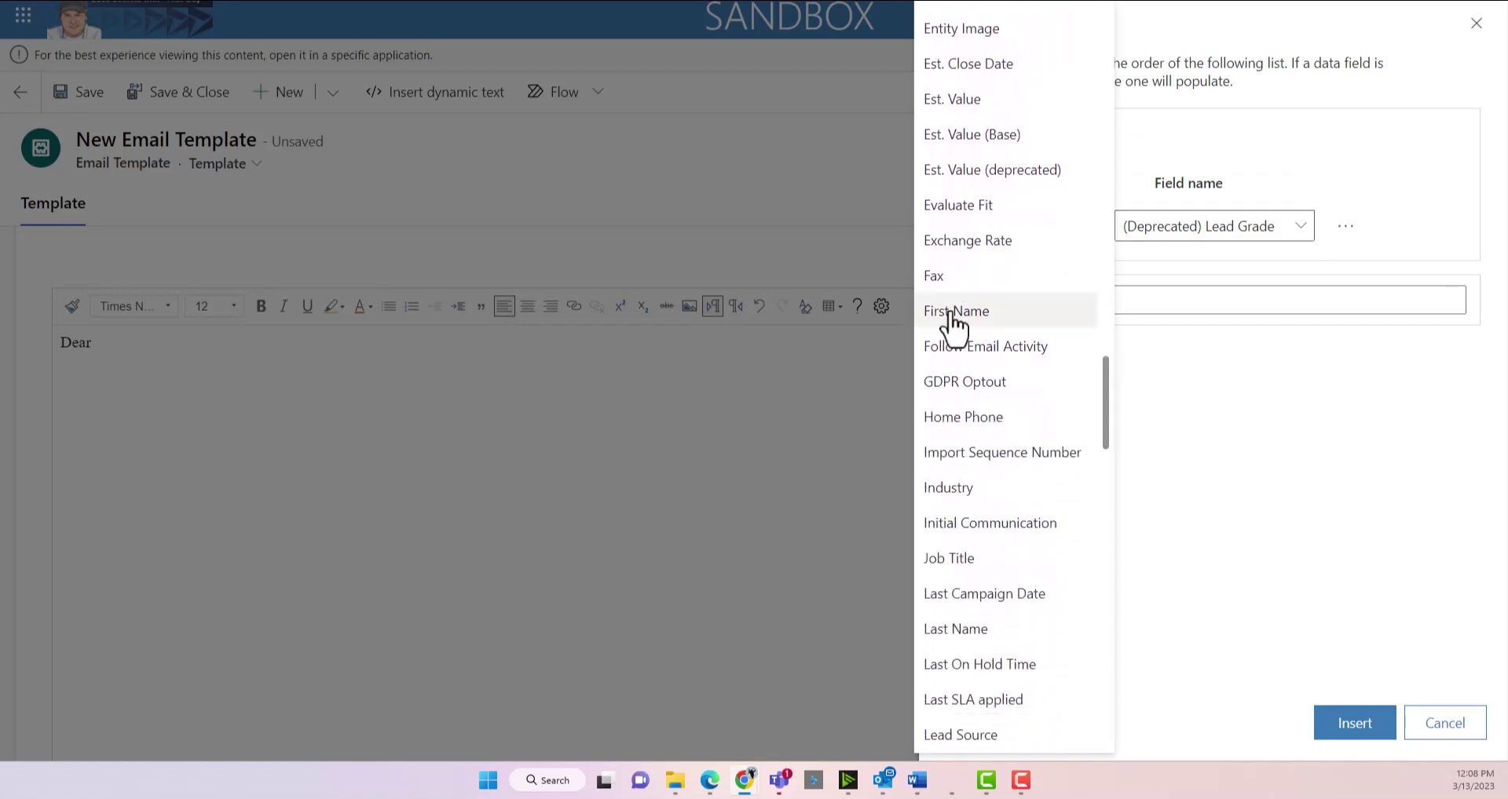
click(954, 318)
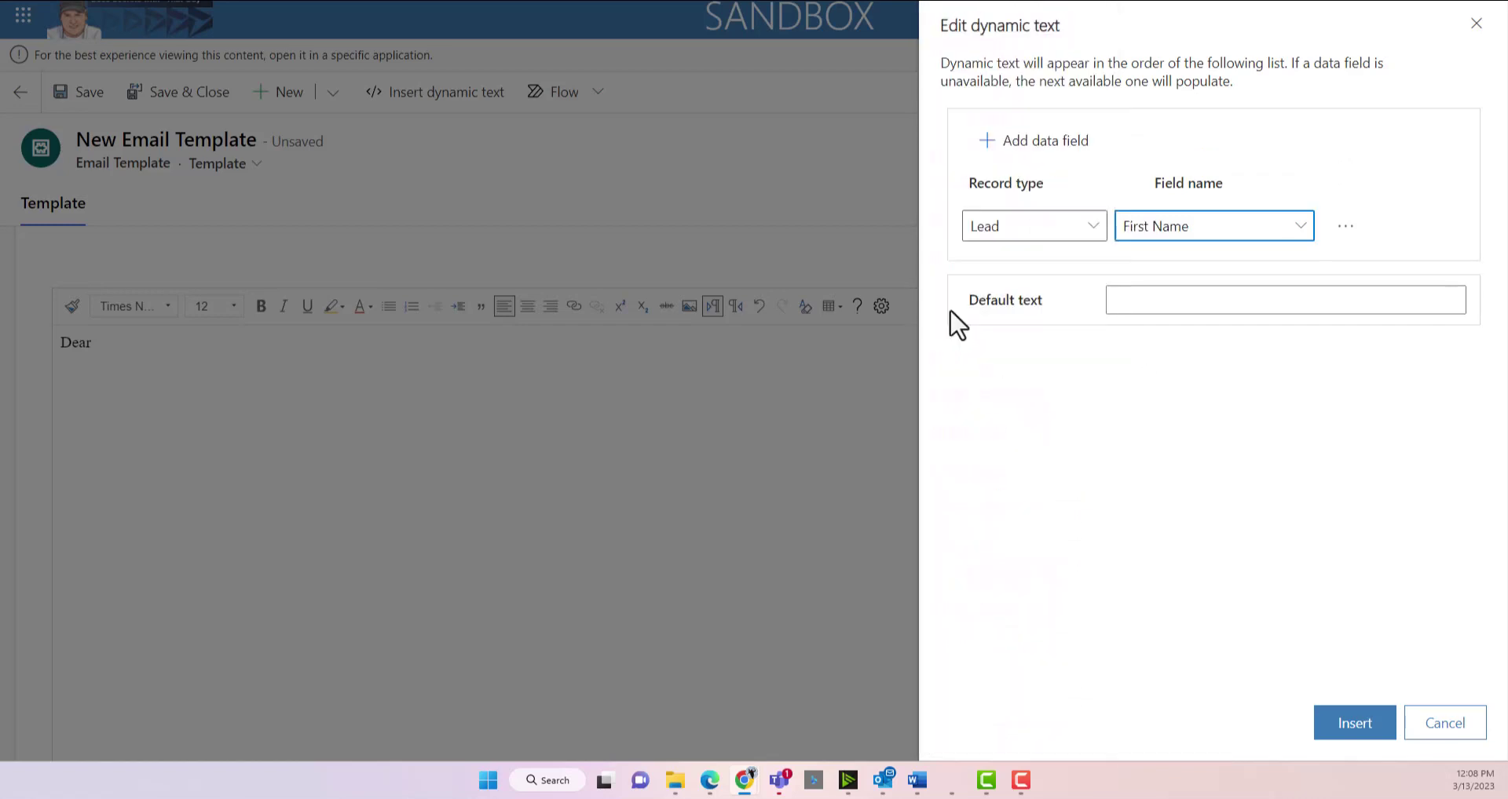
click(1343, 725)
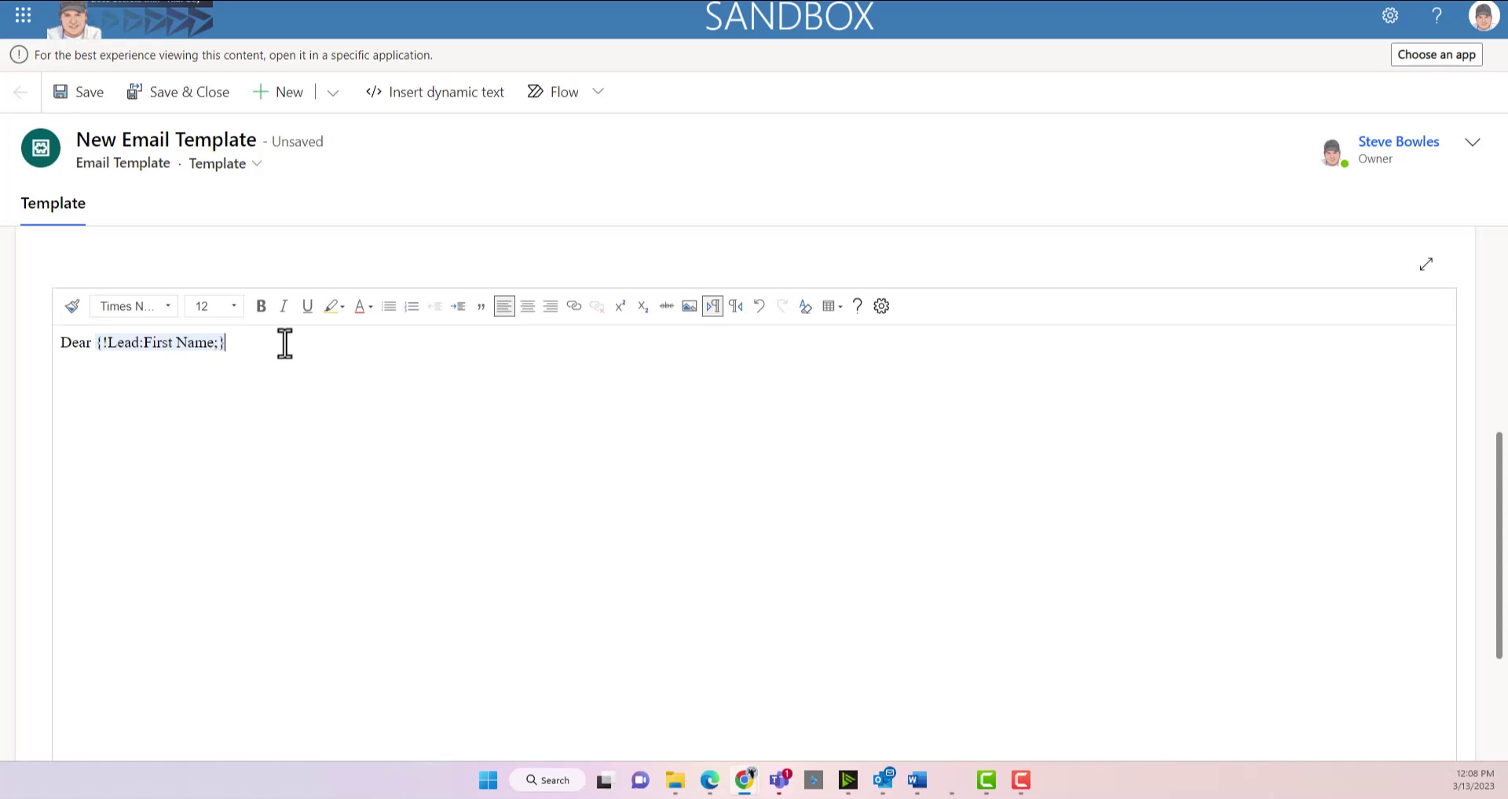
Add the dynamic Lead Last Name field after the first name
click(403, 110)
click(1130, 236)
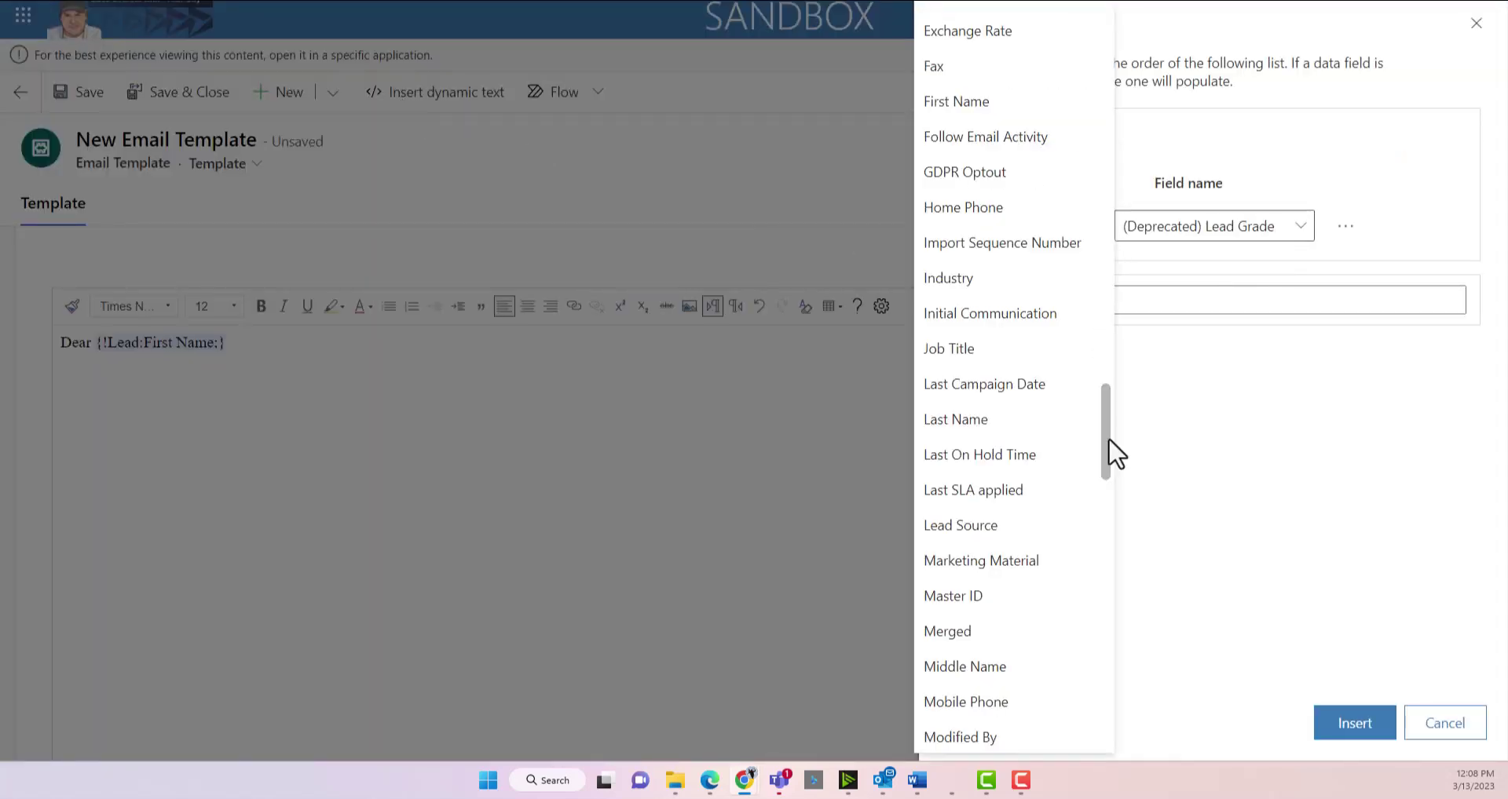
click(985, 430)
click(1341, 724)
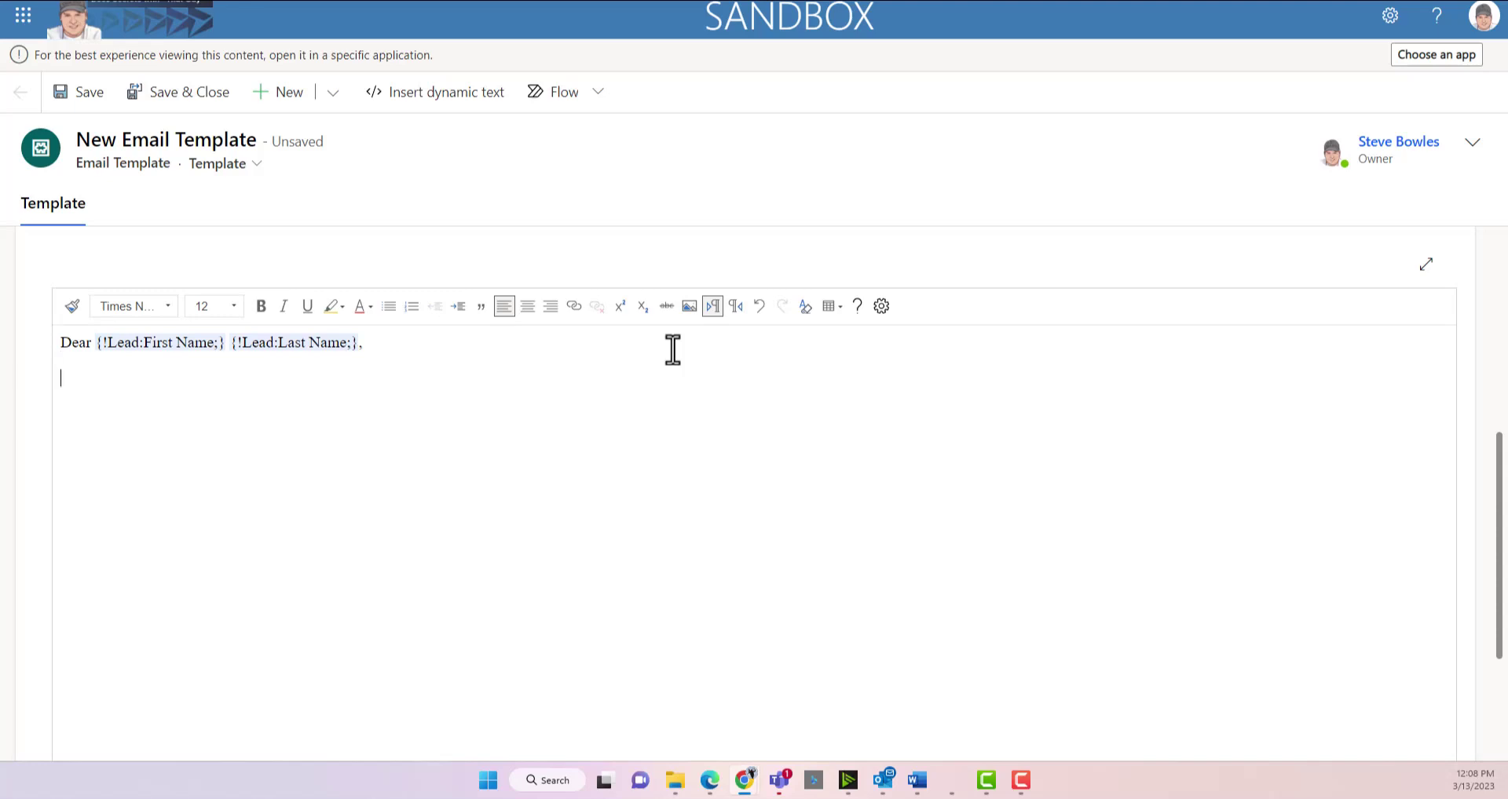
scroll(673, 349, down, 2)
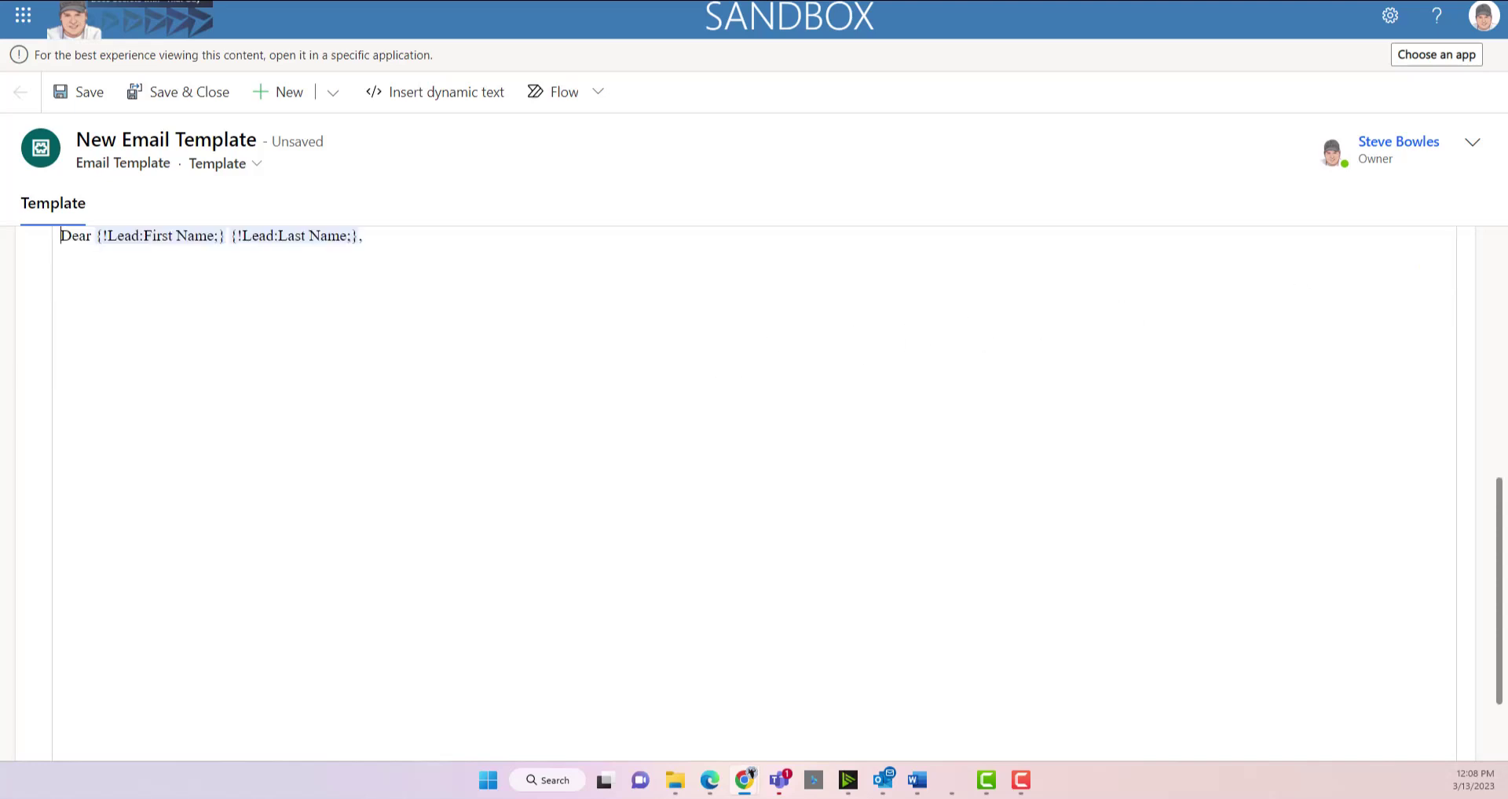
click(916, 780)
Paste the prepared trade-show follow-up paragraphs below the greeting
click(357, 260)
text(I wanted to take a moment to thank you for stopping by our booth at the trade show last week. It was great to meet you in person and chat about your coffee needs. As a coffee solution provider, we pride ourselves on creating tailored solutions for our clients. We understand that every business has unique requirements, and we're dedicated to designing equipment and systems that meets those needs. I wanted to follow up and see if you had any further questions or if there was anything specific you wanted to discuss regarding your equipment needs. Our team would be more than happy to answer any questions or provide more information about our custom equipment options. Feel free to reply to this email or give us a call at [insert phone number] to discuss further. We look forward to hearing from you soon.)
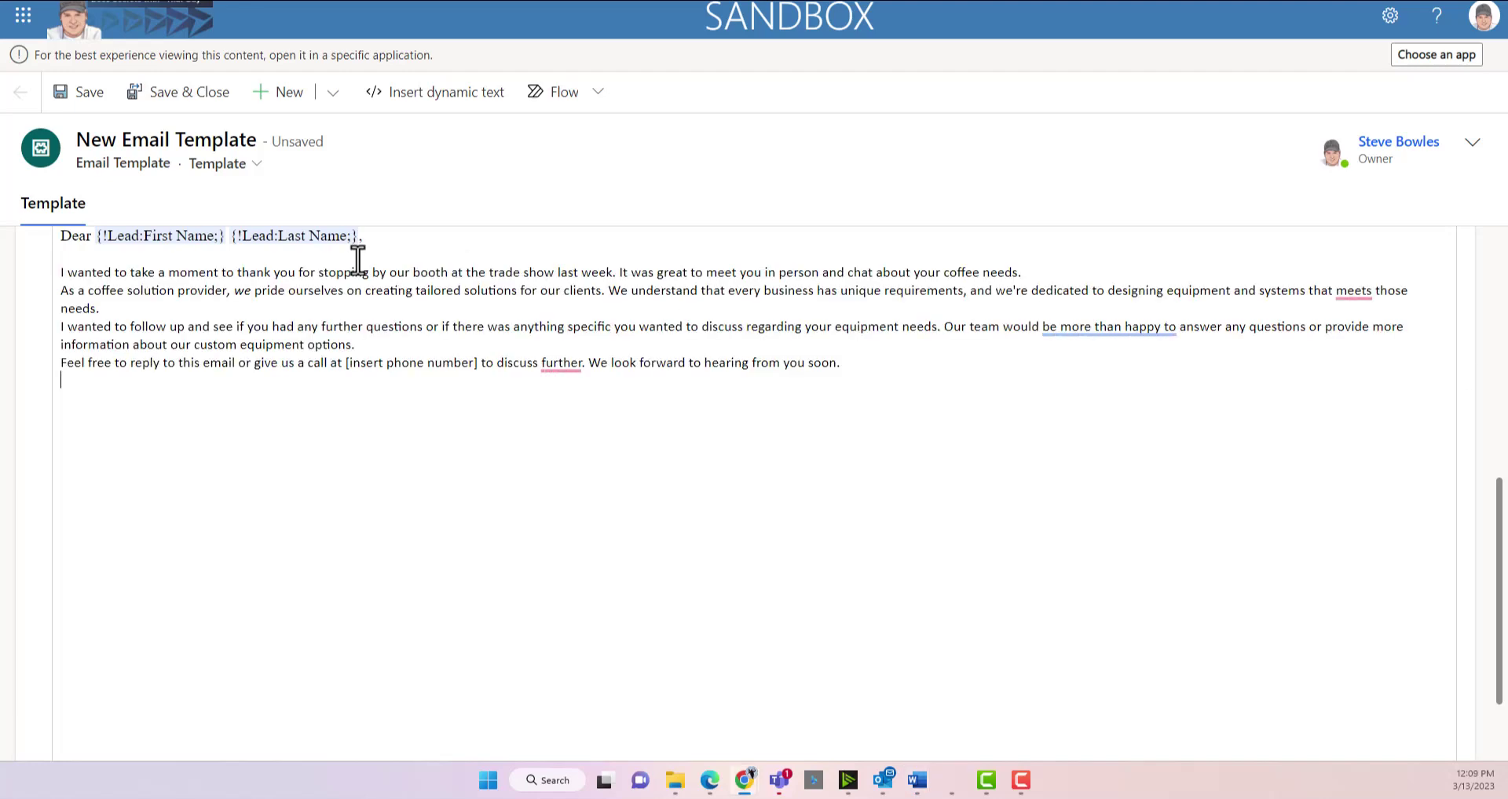
scroll(358, 259, up, 3)
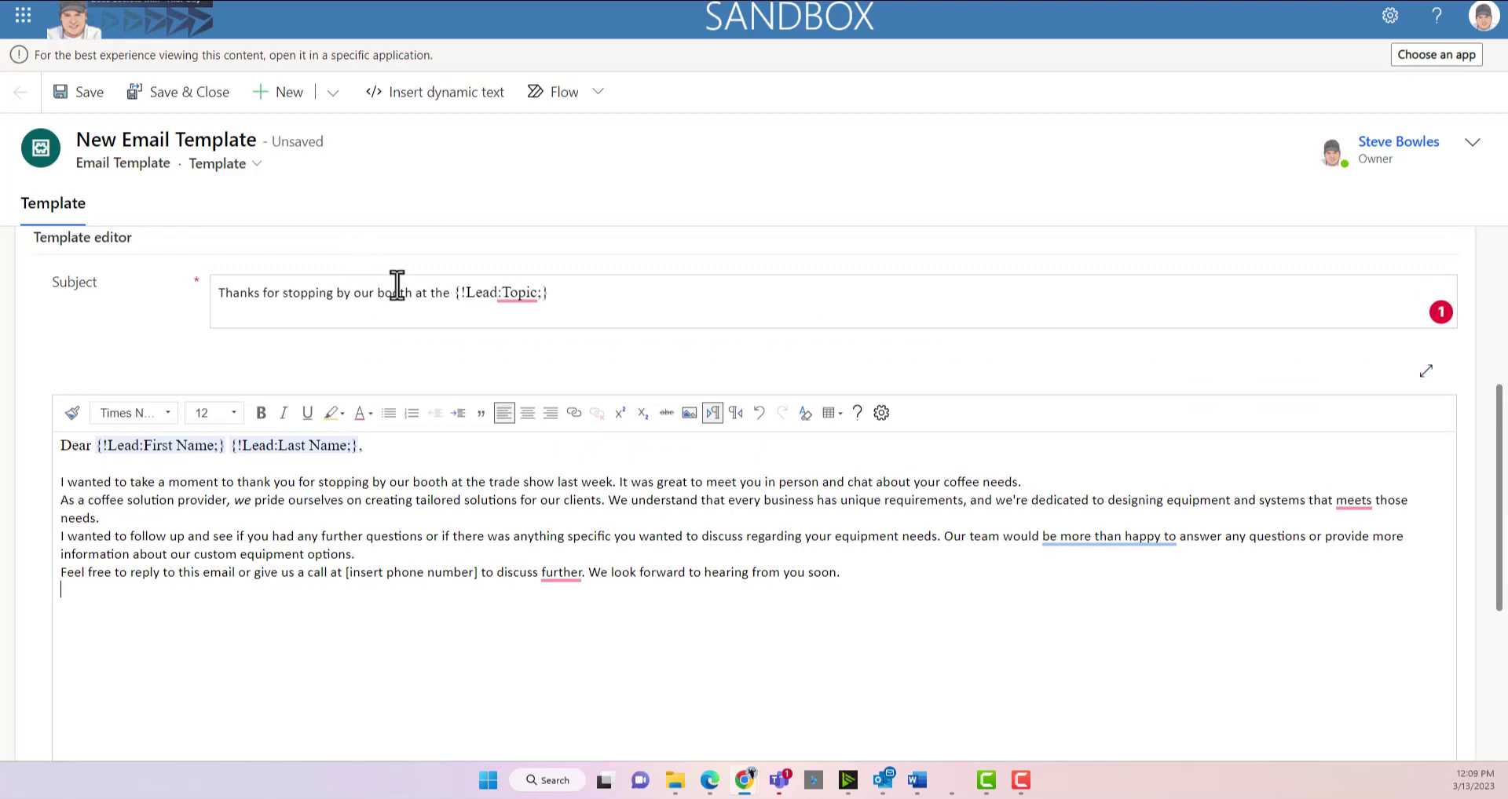
Set the whole email body to Calibri, size 11
drag(861, 574, 12, 455)
click(167, 413)
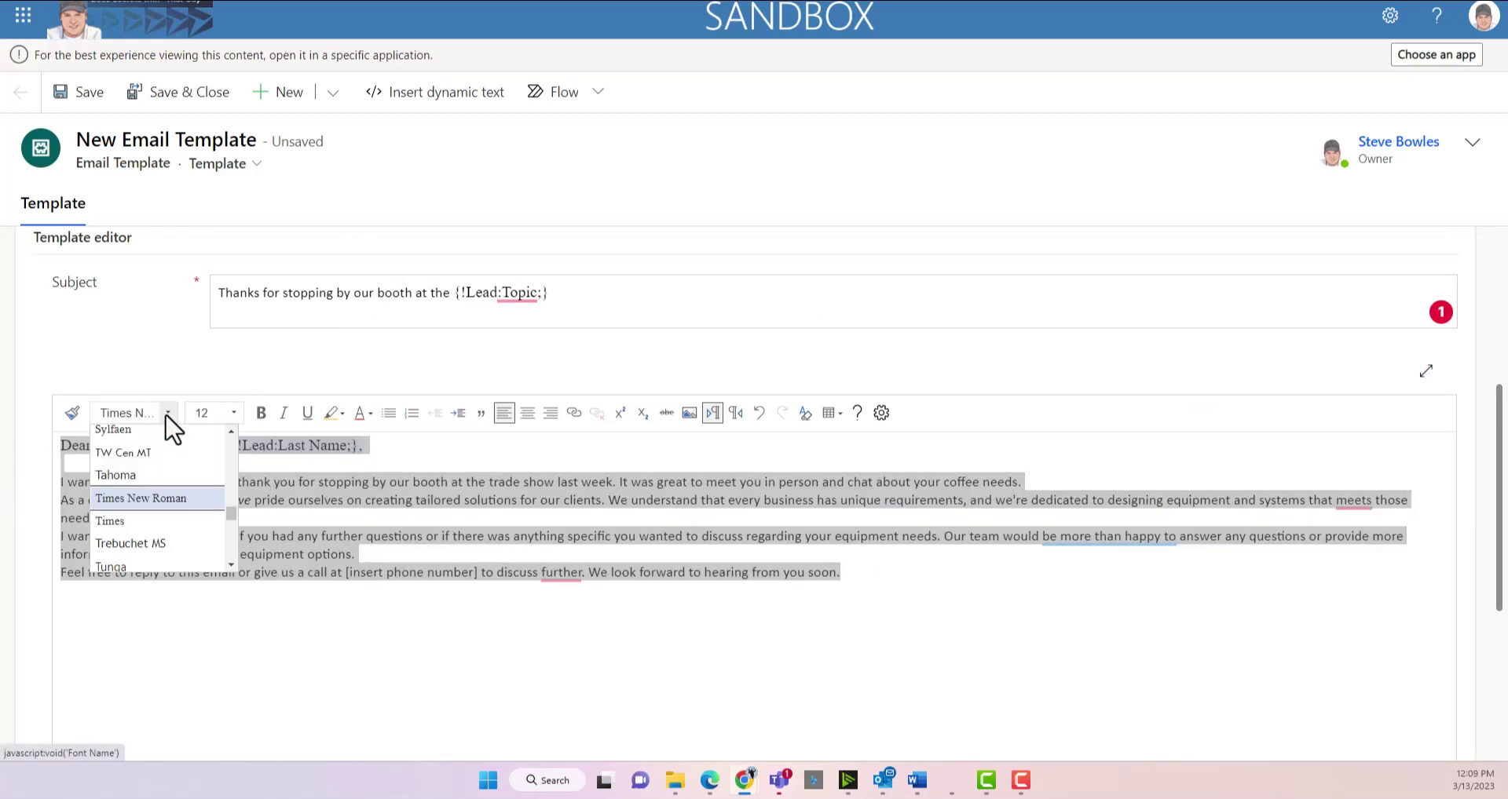
drag(229, 507, 230, 455)
click(157, 480)
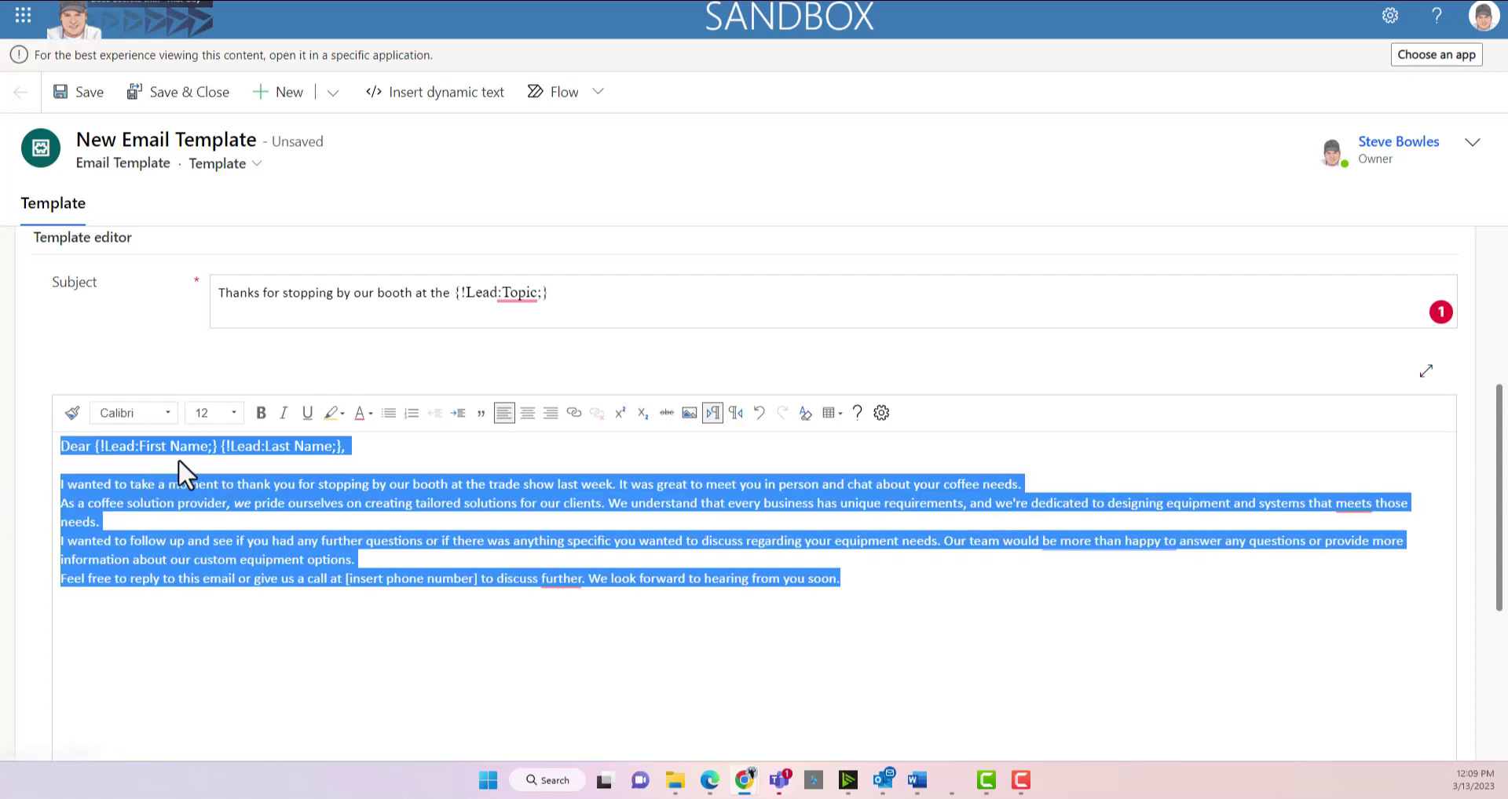
click(232, 414)
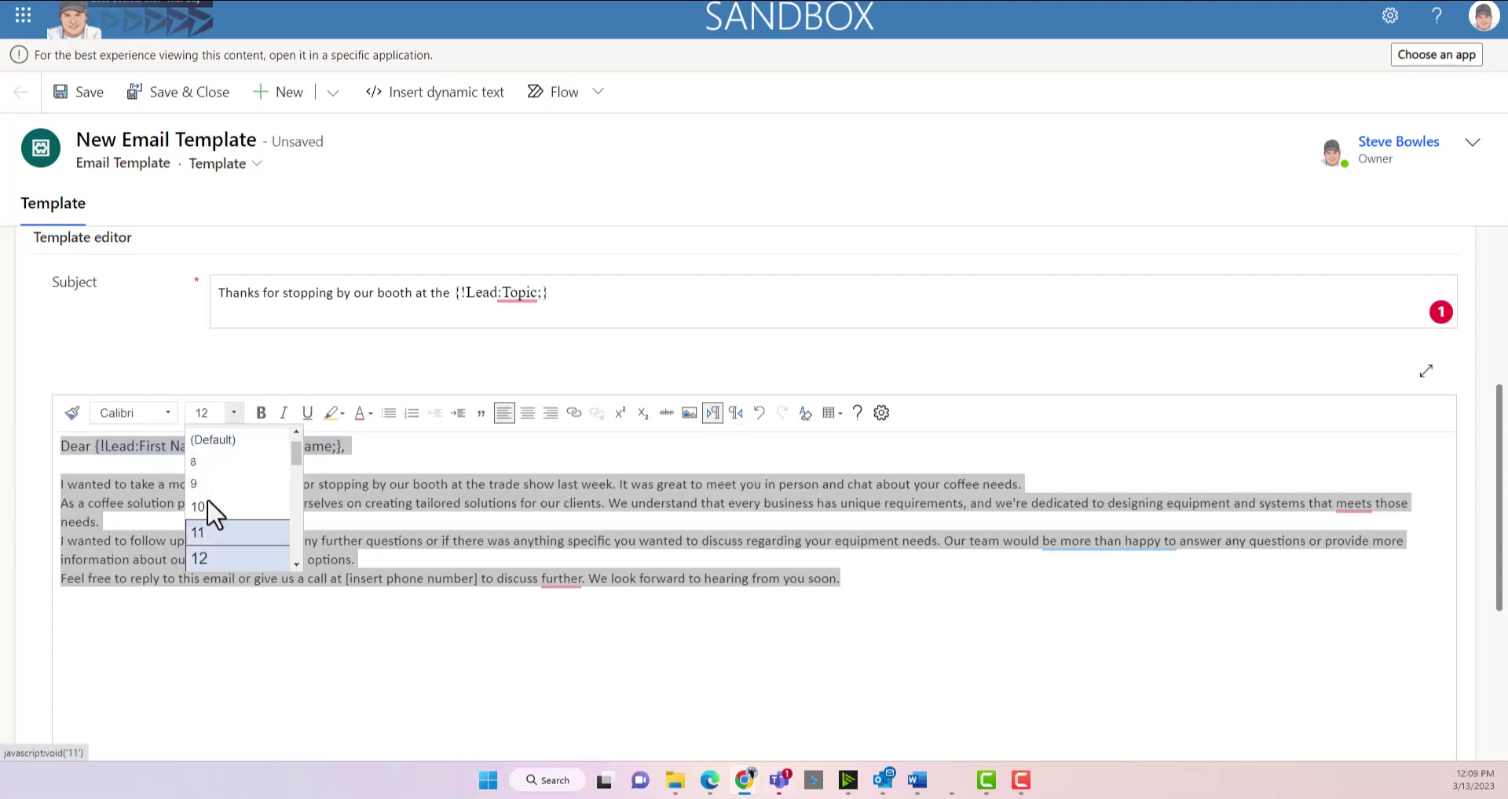
click(205, 528)
click(144, 505)
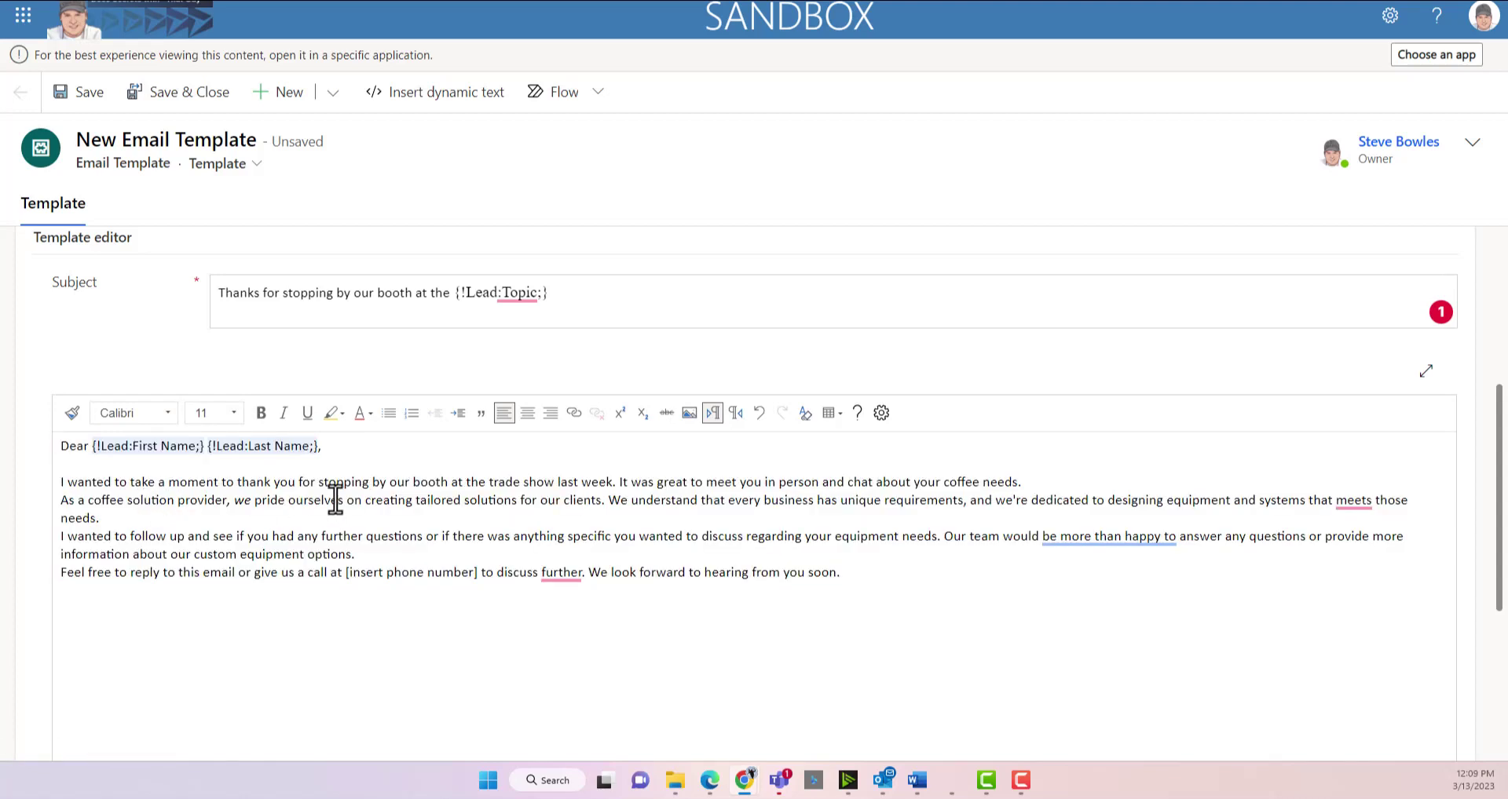
Add blank lines after the first three body paragraphs
click(1042, 485)
key(Return)
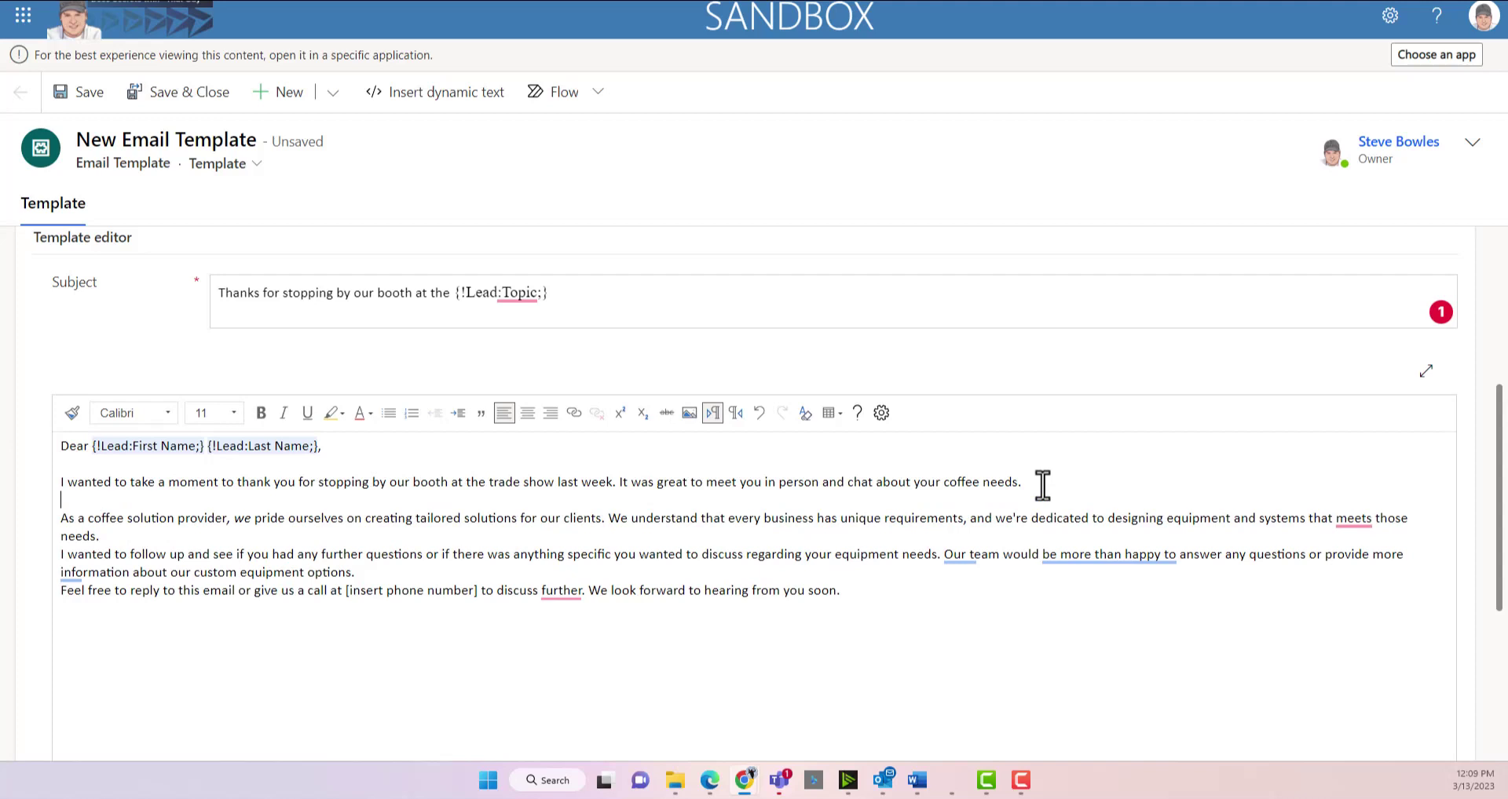
click(131, 534)
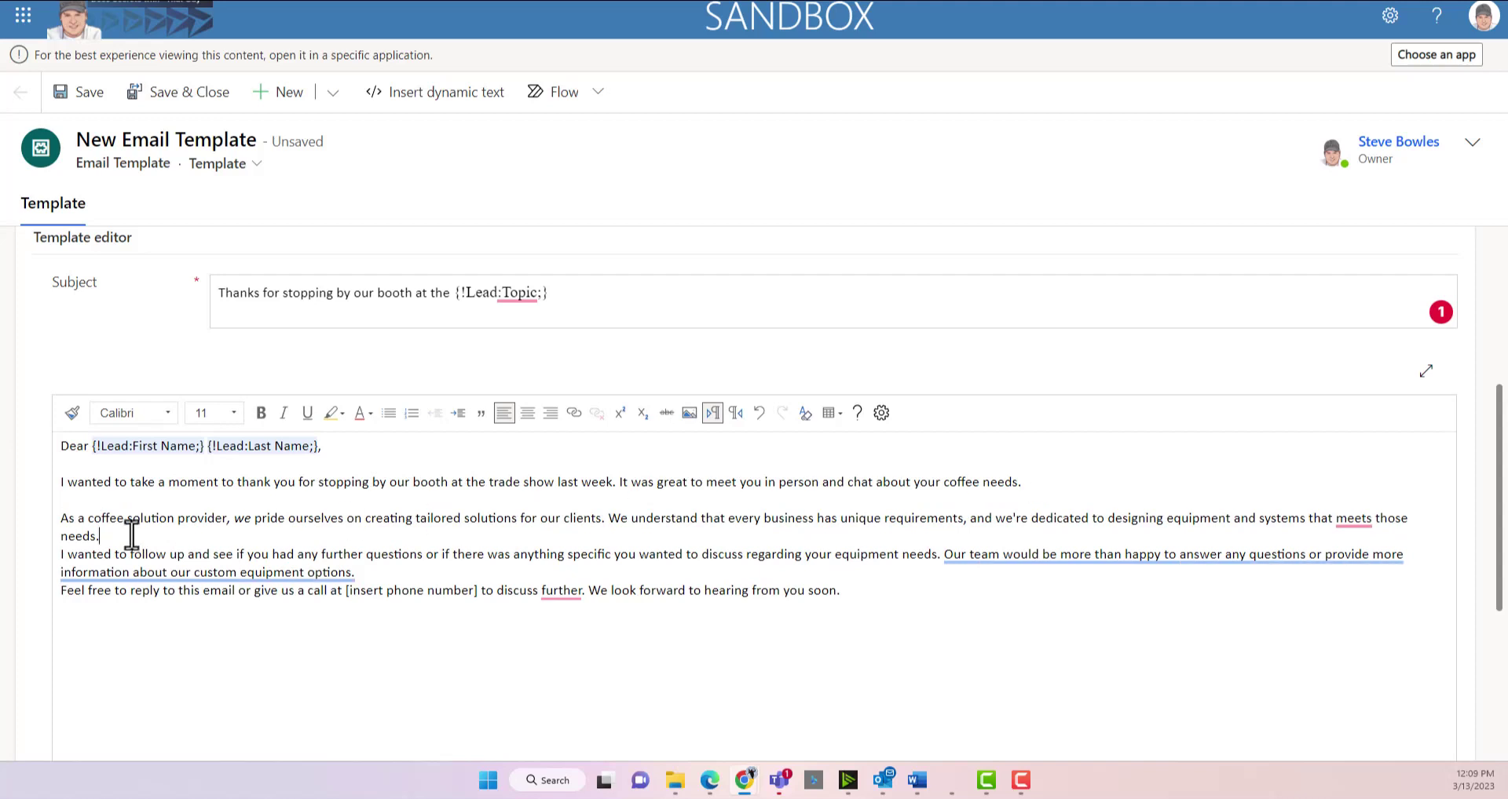
key(Return)
scroll(134, 530, down, 3)
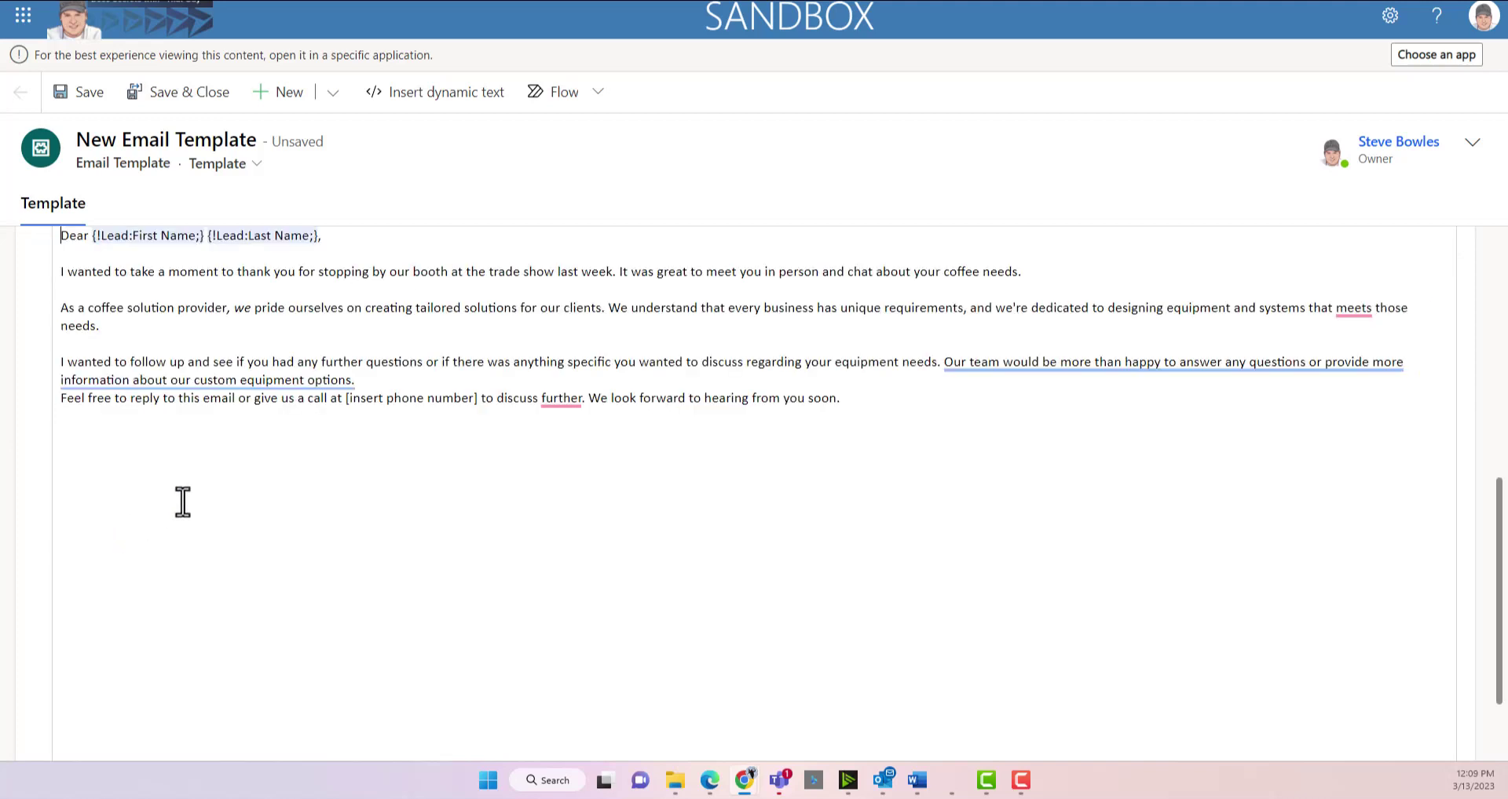
click(362, 383)
key(Return)
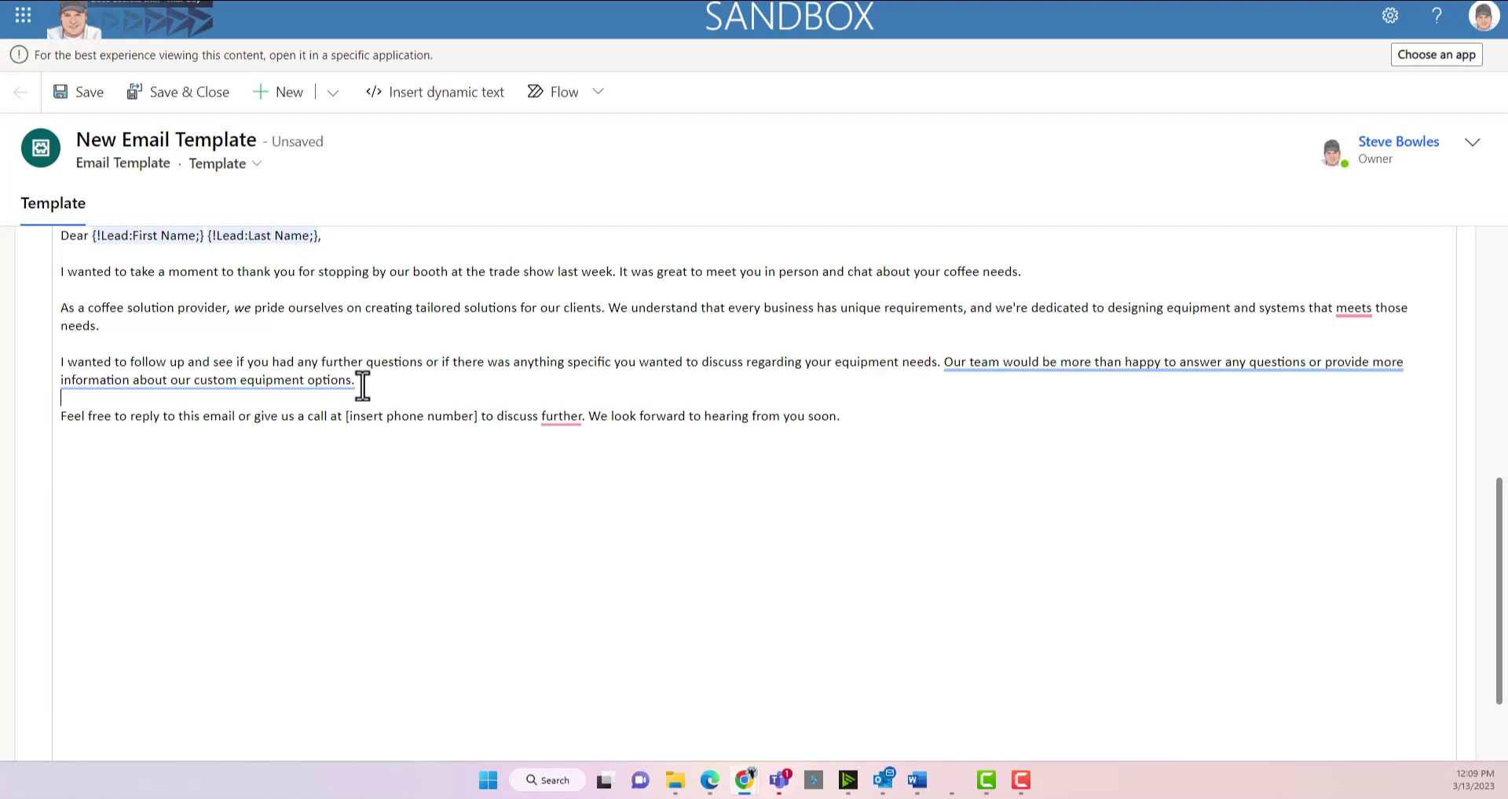
Insert 'this' before 'further' in the closing line, then save and close the template
click(532, 481)
text(this)
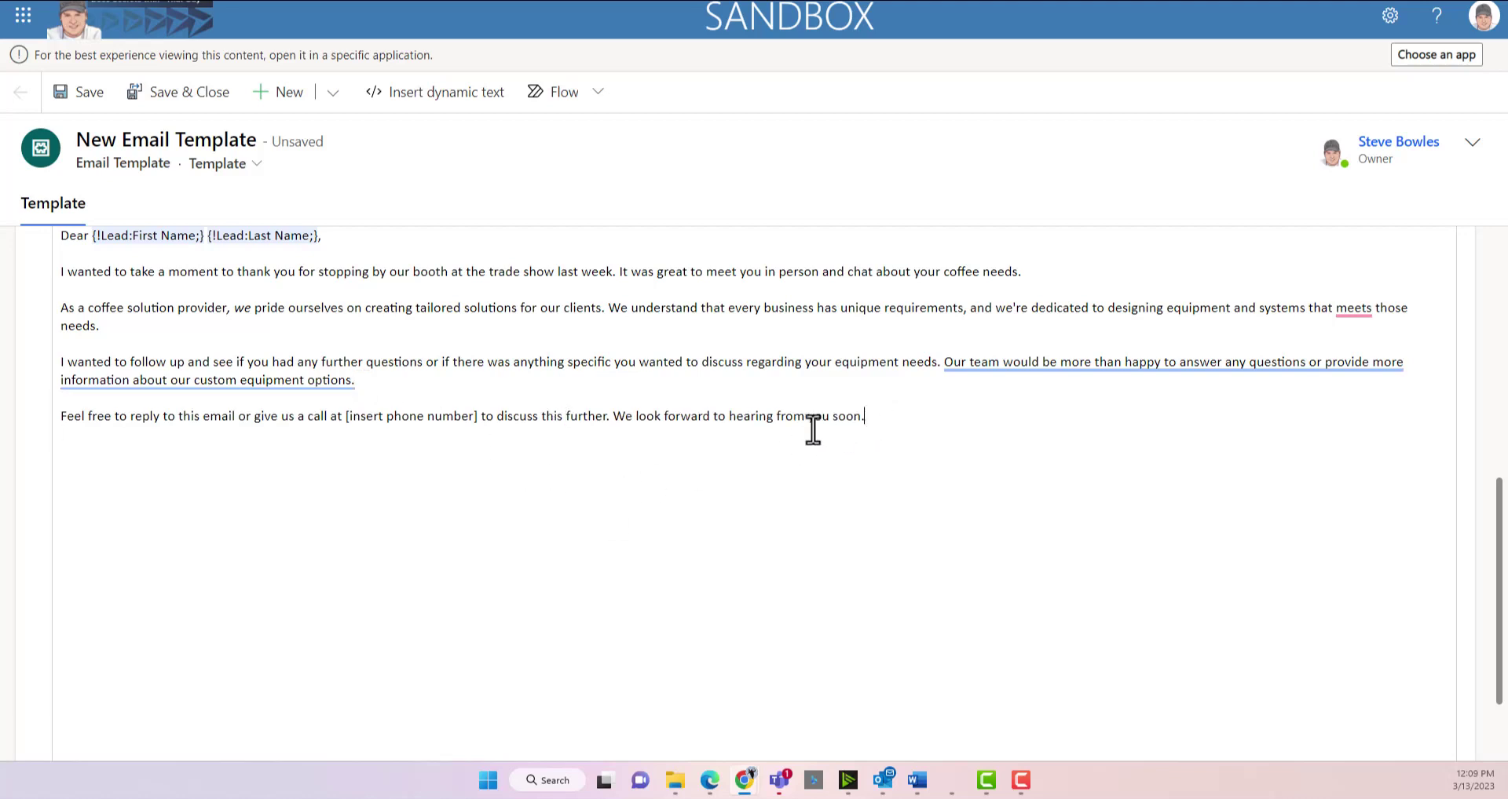
scroll(734, 377, up, 3)
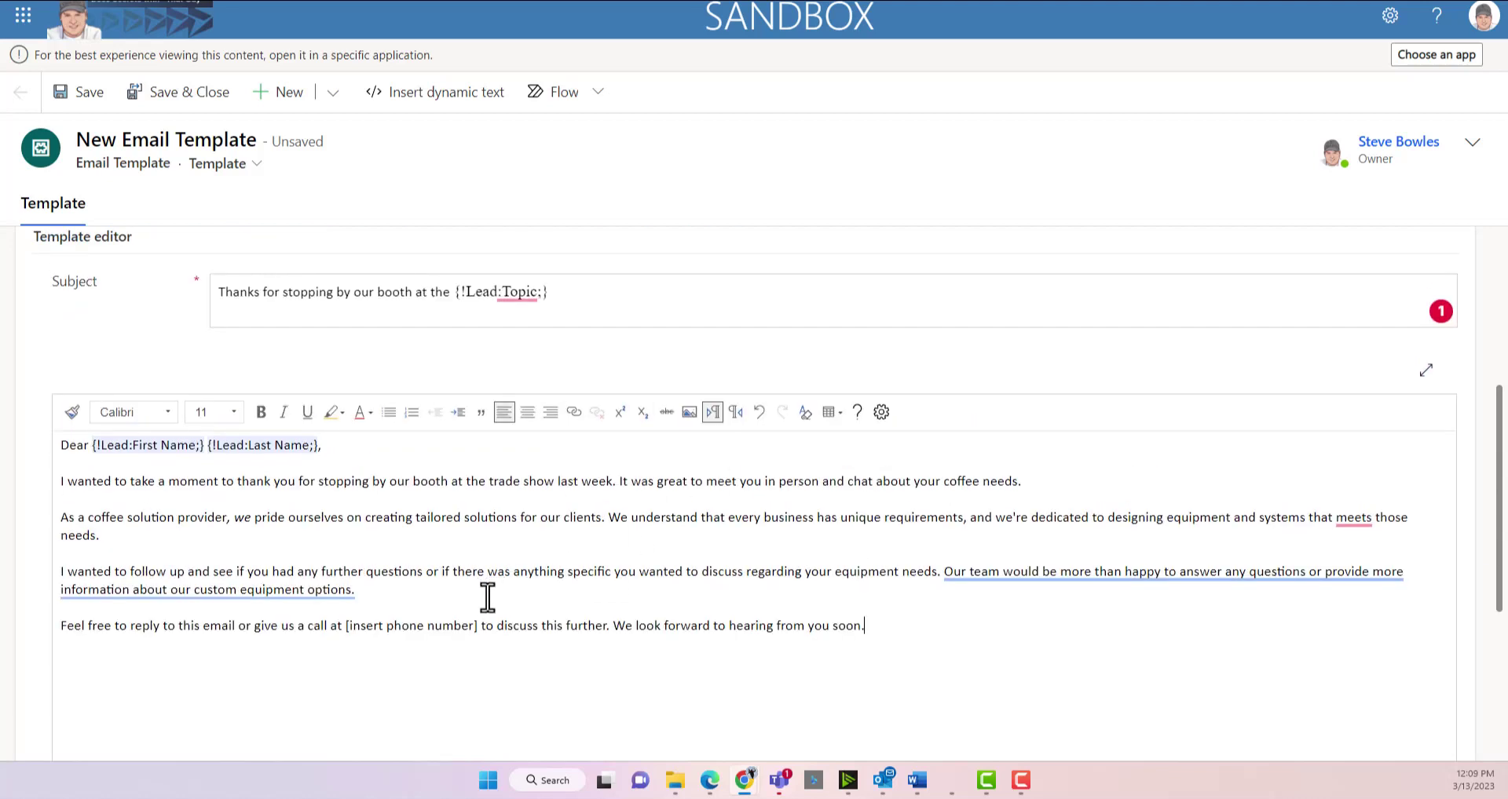
scroll(486, 598, down, 3)
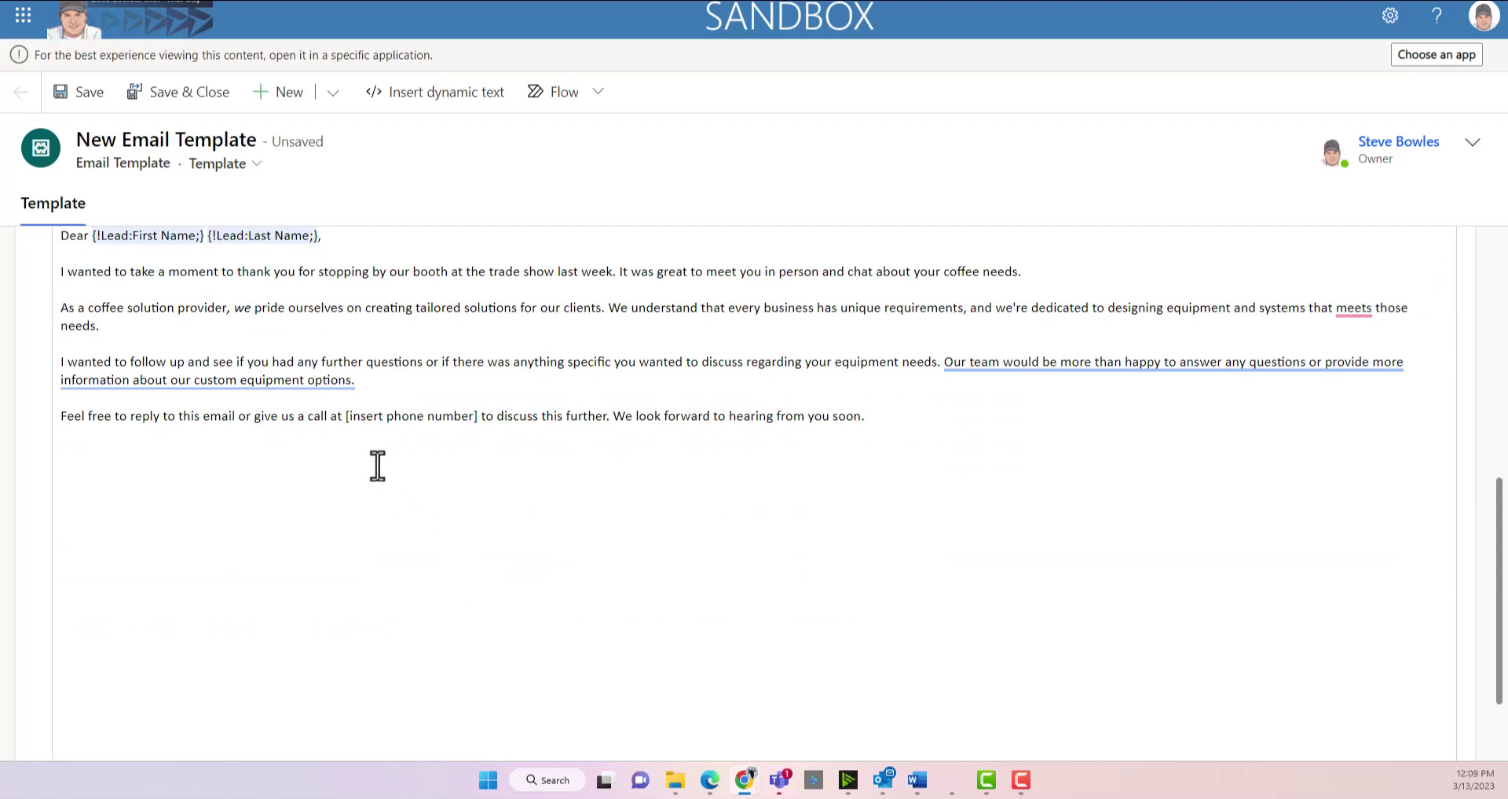
scroll(377, 466, up, 3)
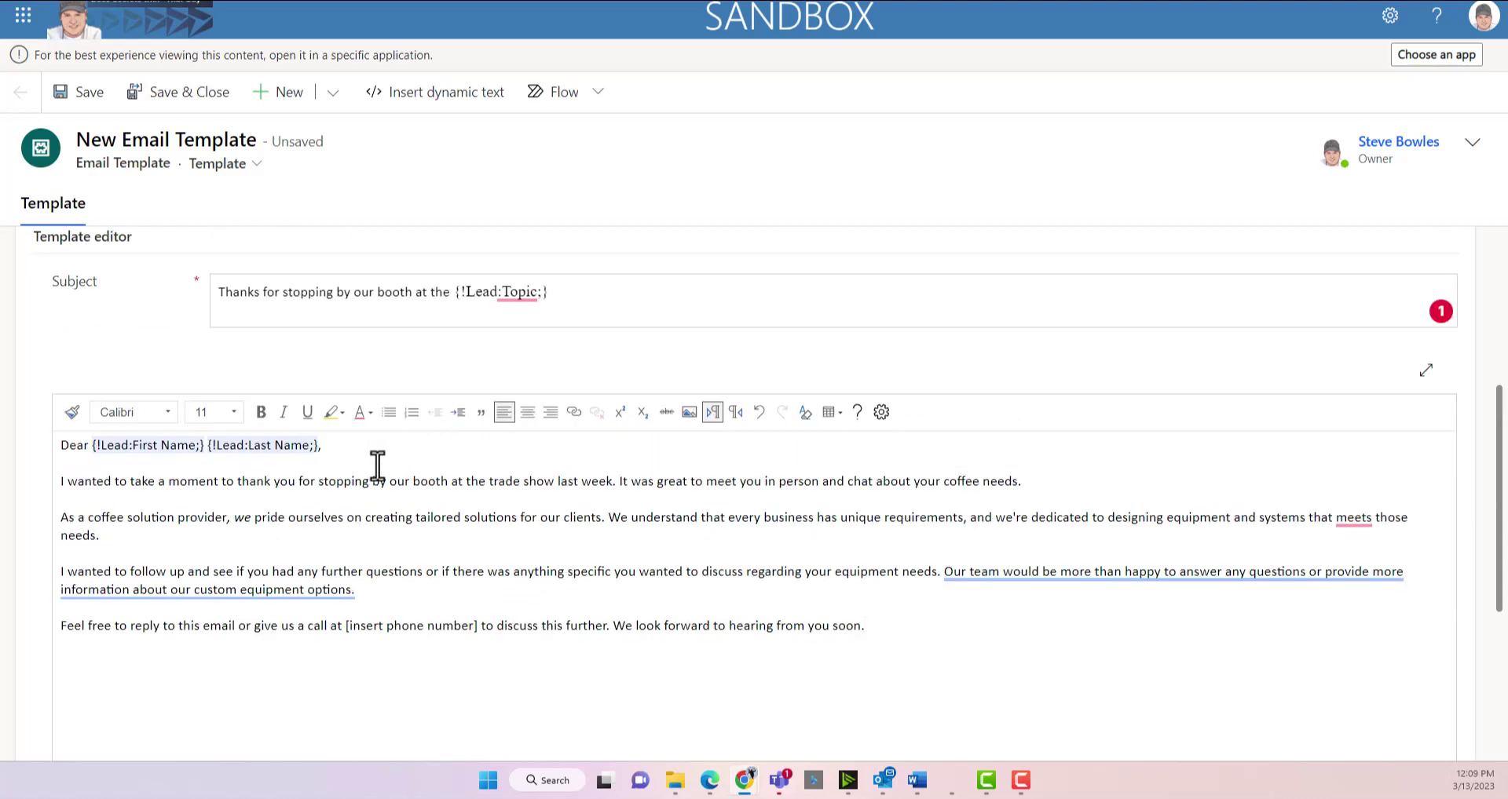
click(168, 102)
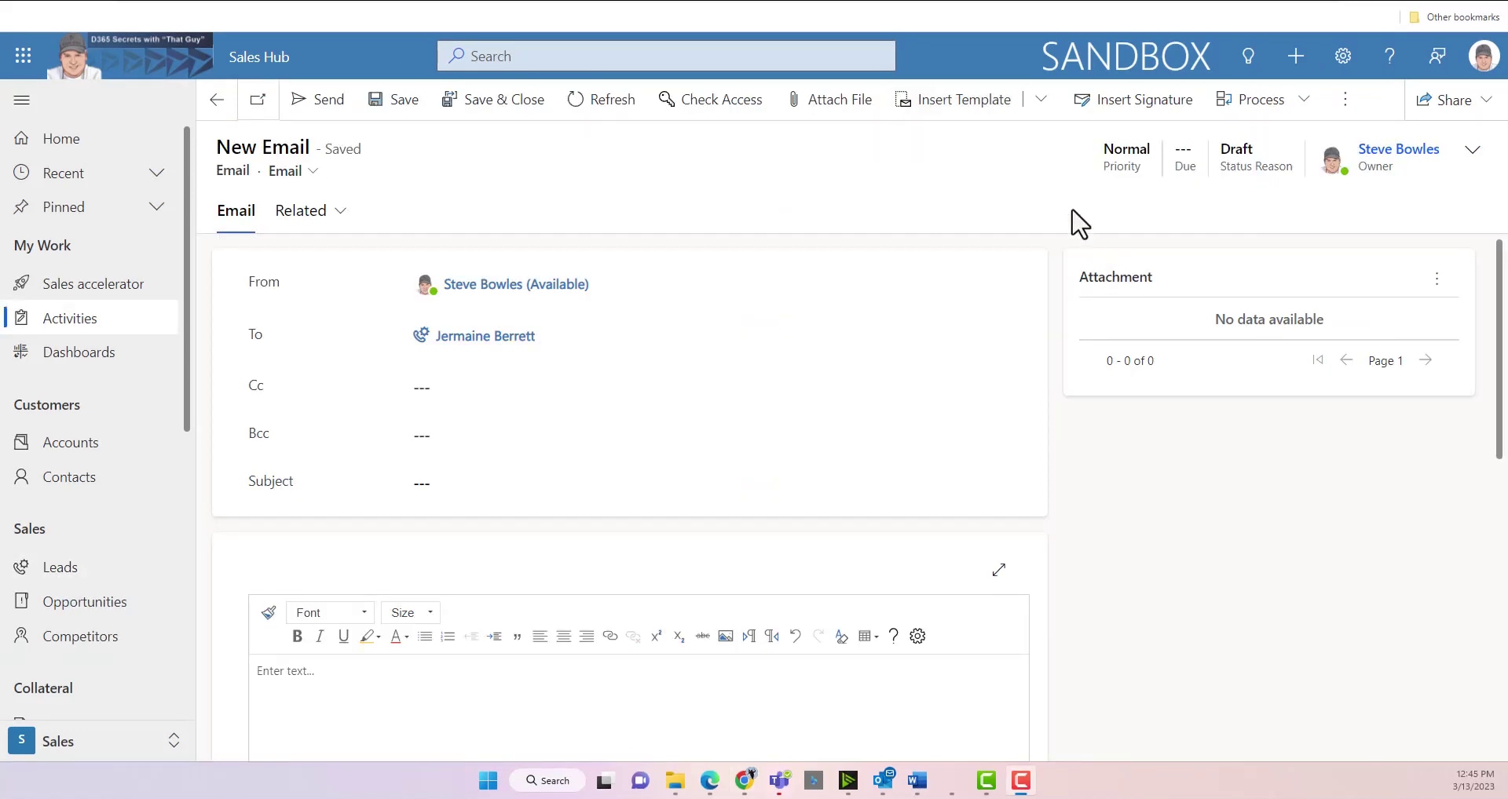
Apply the Trade Show Follow-up template to the new lead email
click(993, 118)
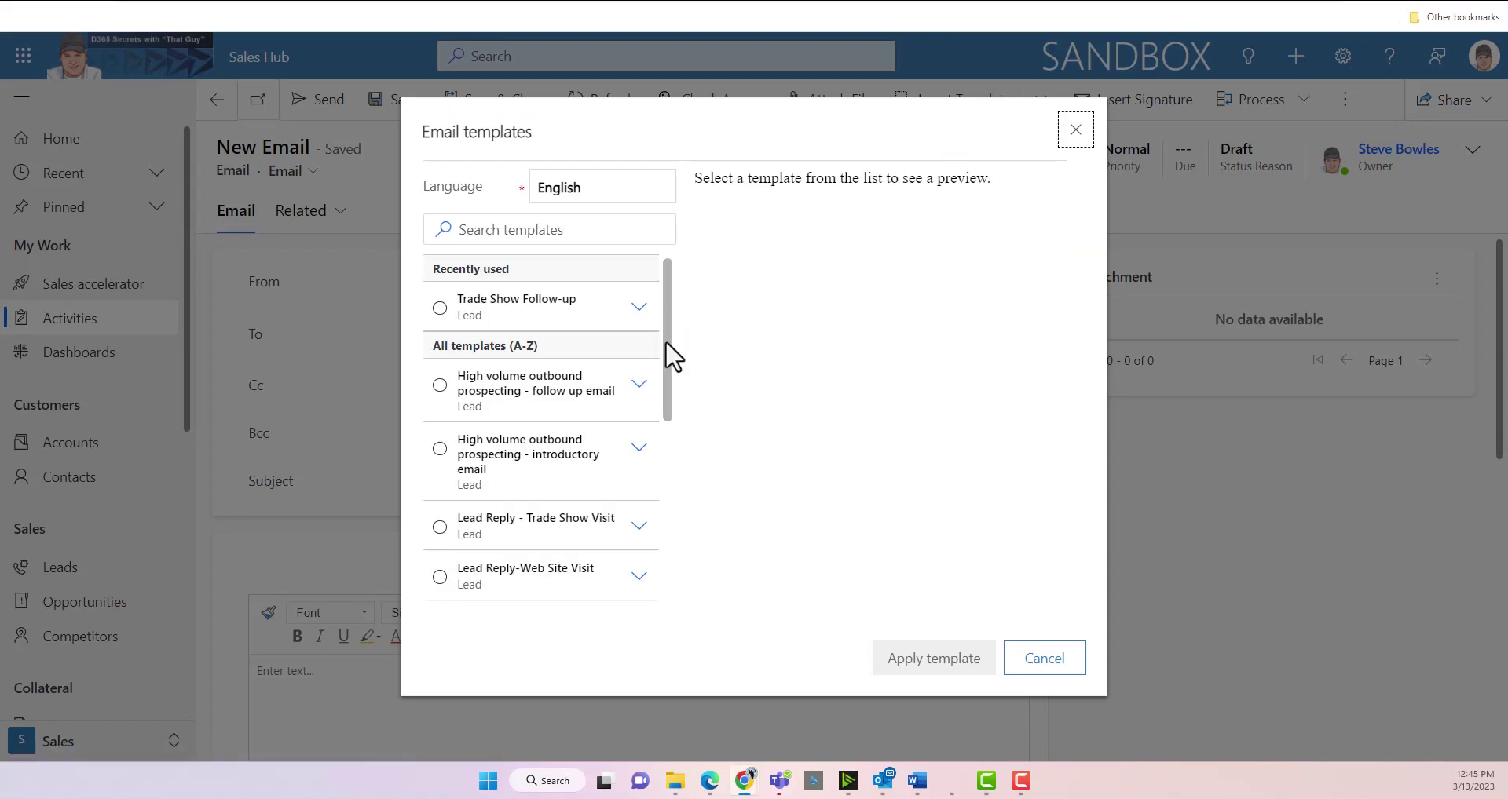
click(475, 323)
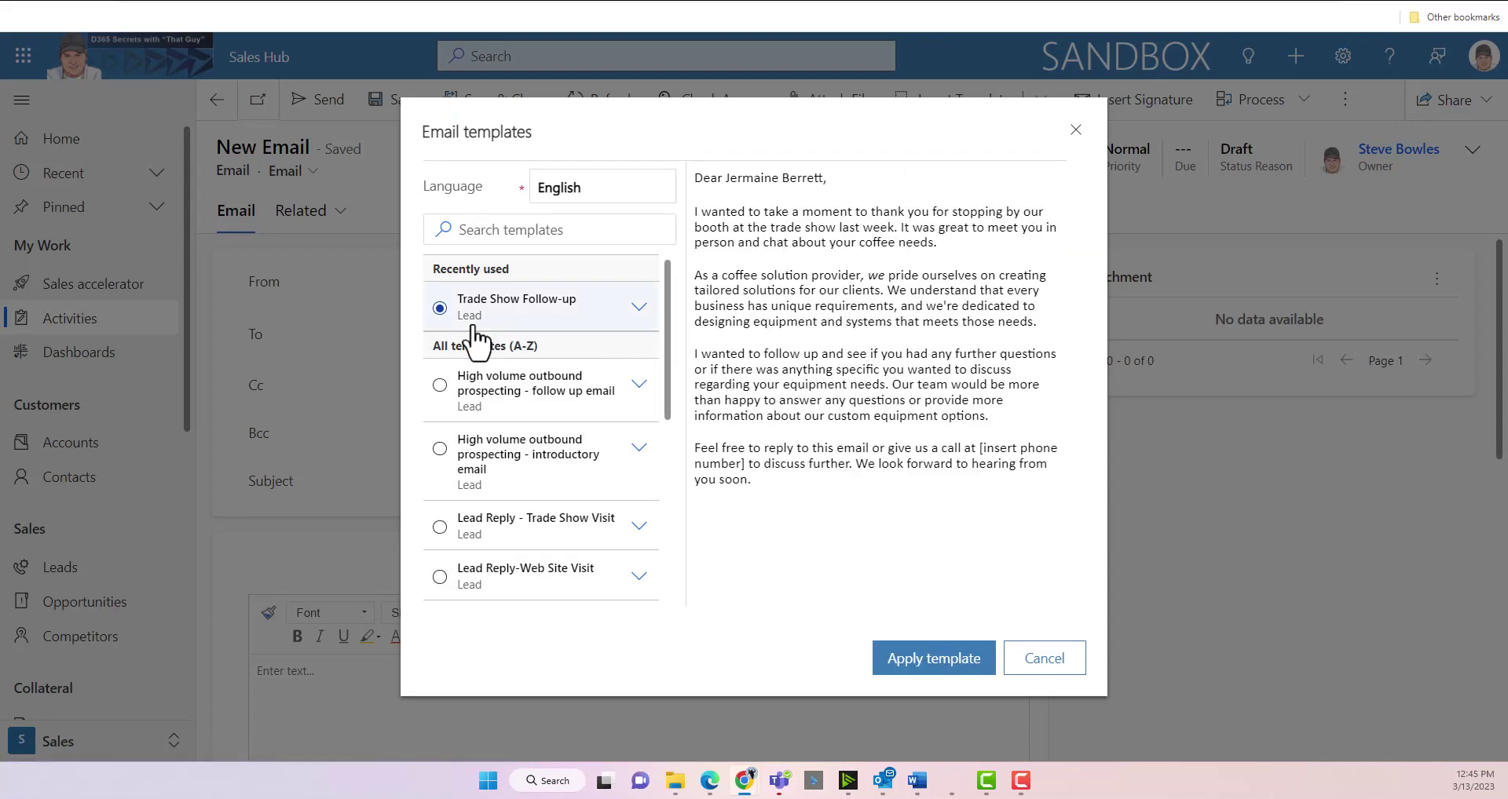
click(917, 660)
scroll(1087, 618, down, 3)
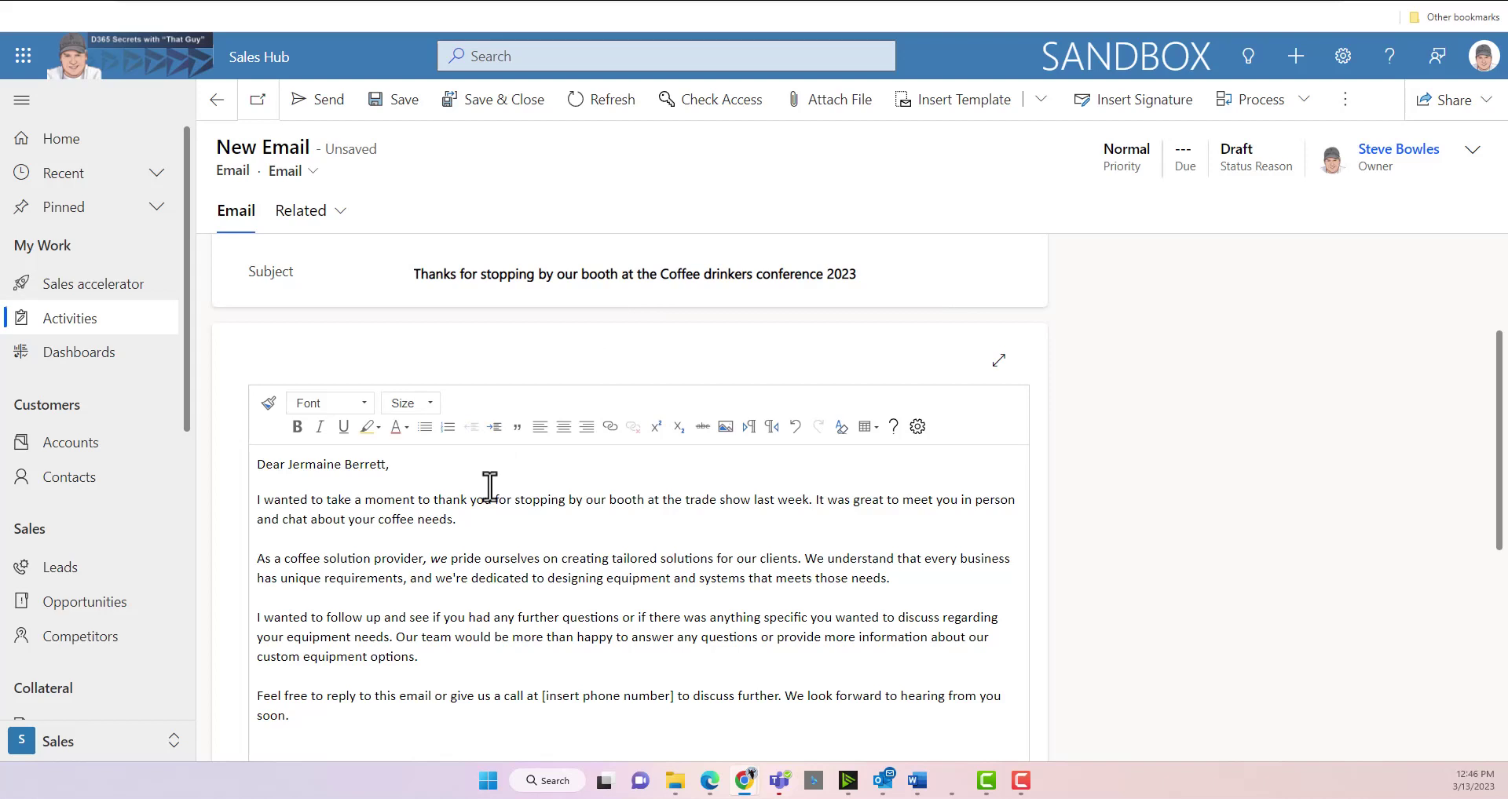
Save the 'Coffee drinkers conference 2023' draft email with Ctrl+S
key(ctrl+s)
scroll(393, 613, down, 3)
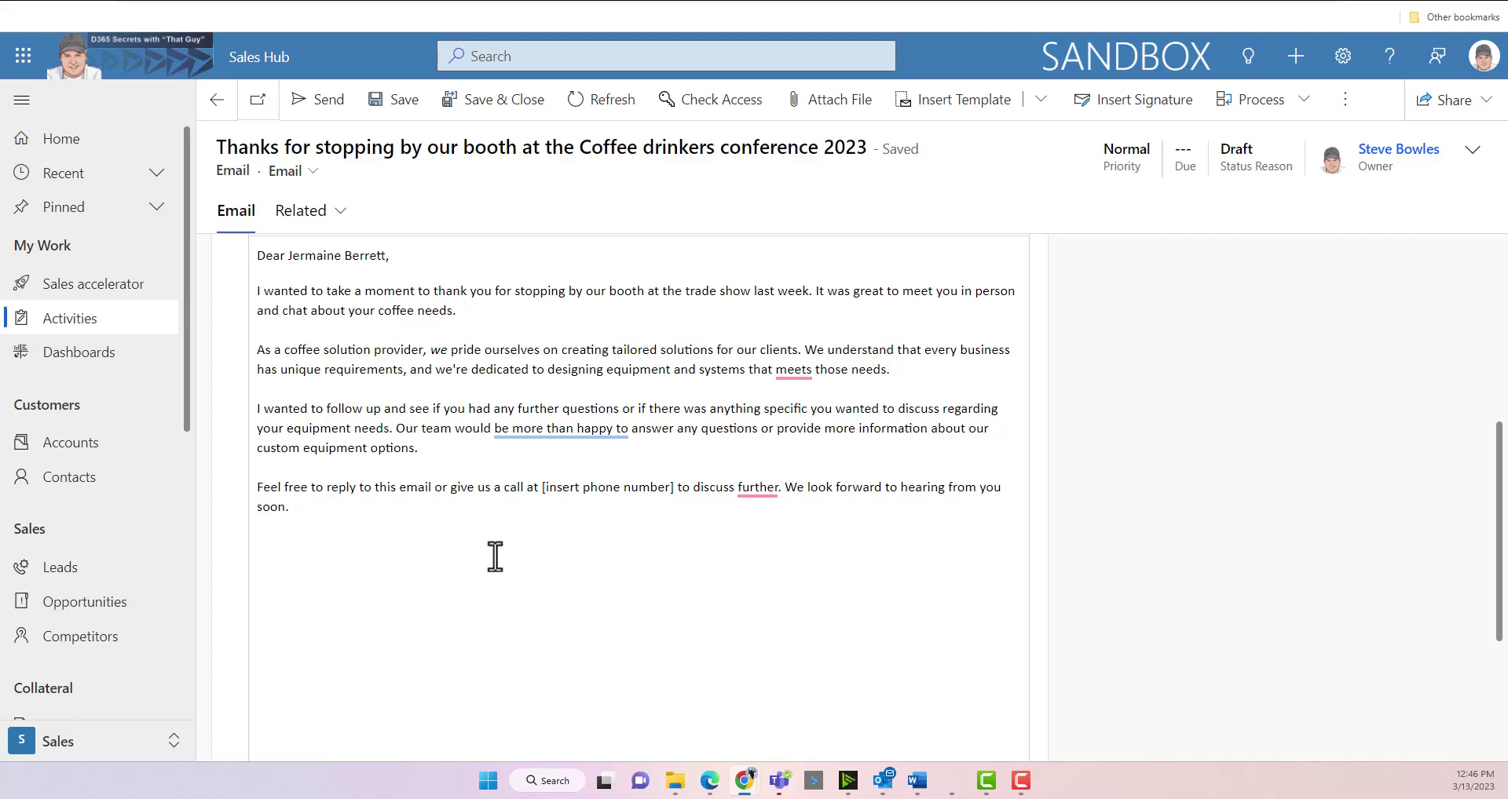
click(1108, 102)
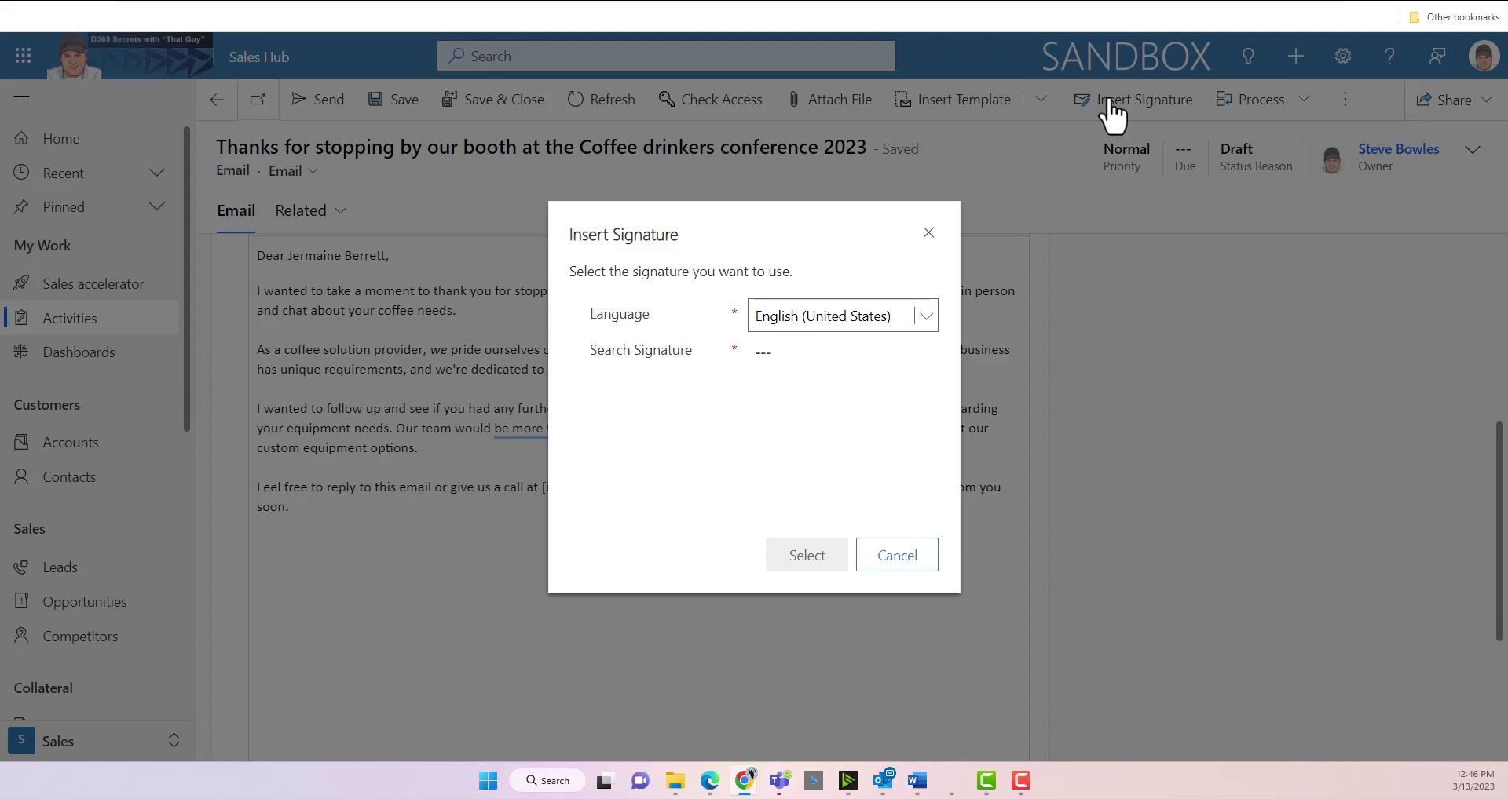
Insert the That Guy signature with its banner image below the email text
click(768, 355)
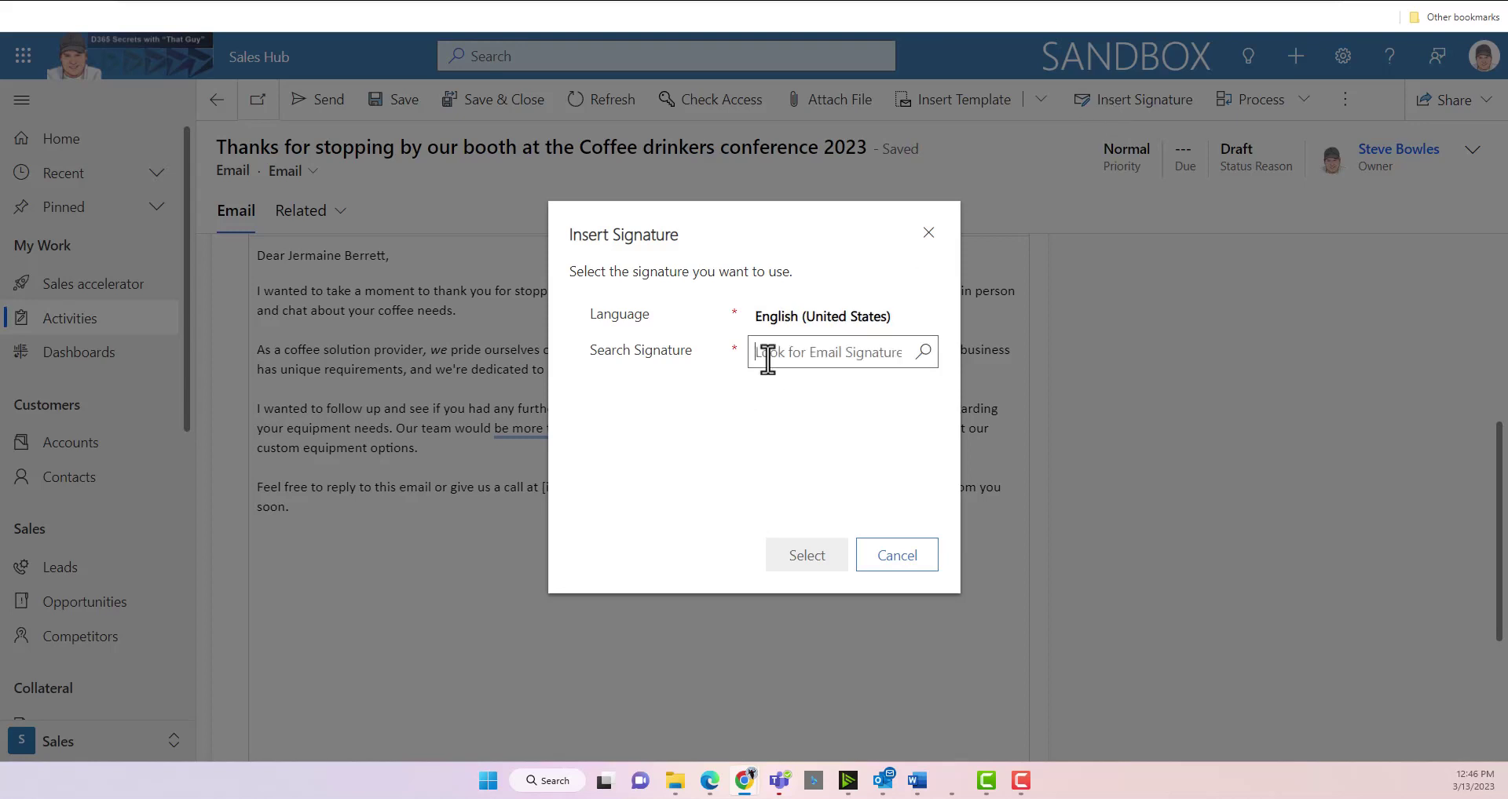
click(923, 352)
click(821, 432)
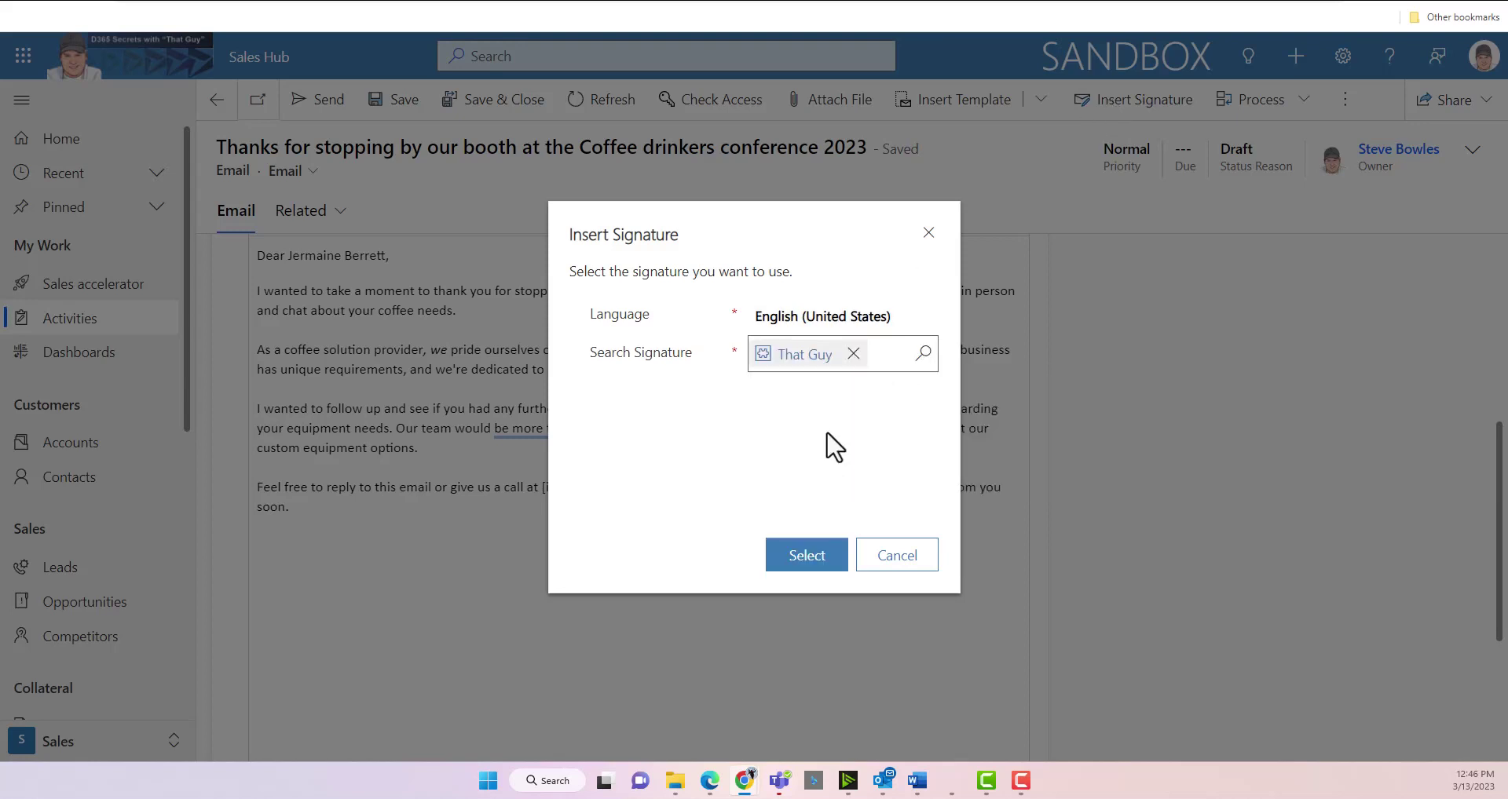
click(801, 573)
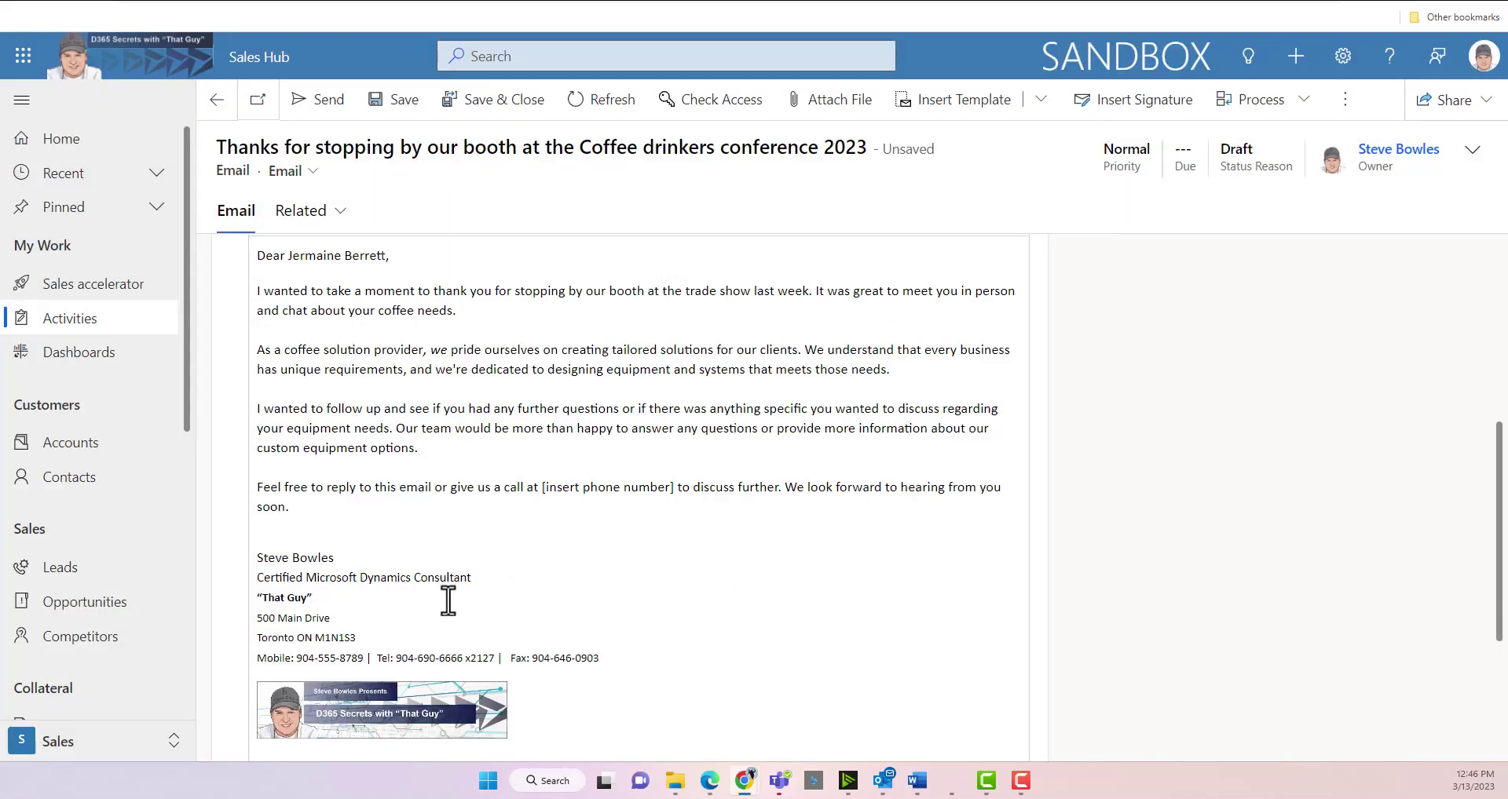
Review the signed email and send it to the lead
scroll(447, 601, down, 4)
scroll(440, 565, up, 4)
scroll(416, 392, up, 5)
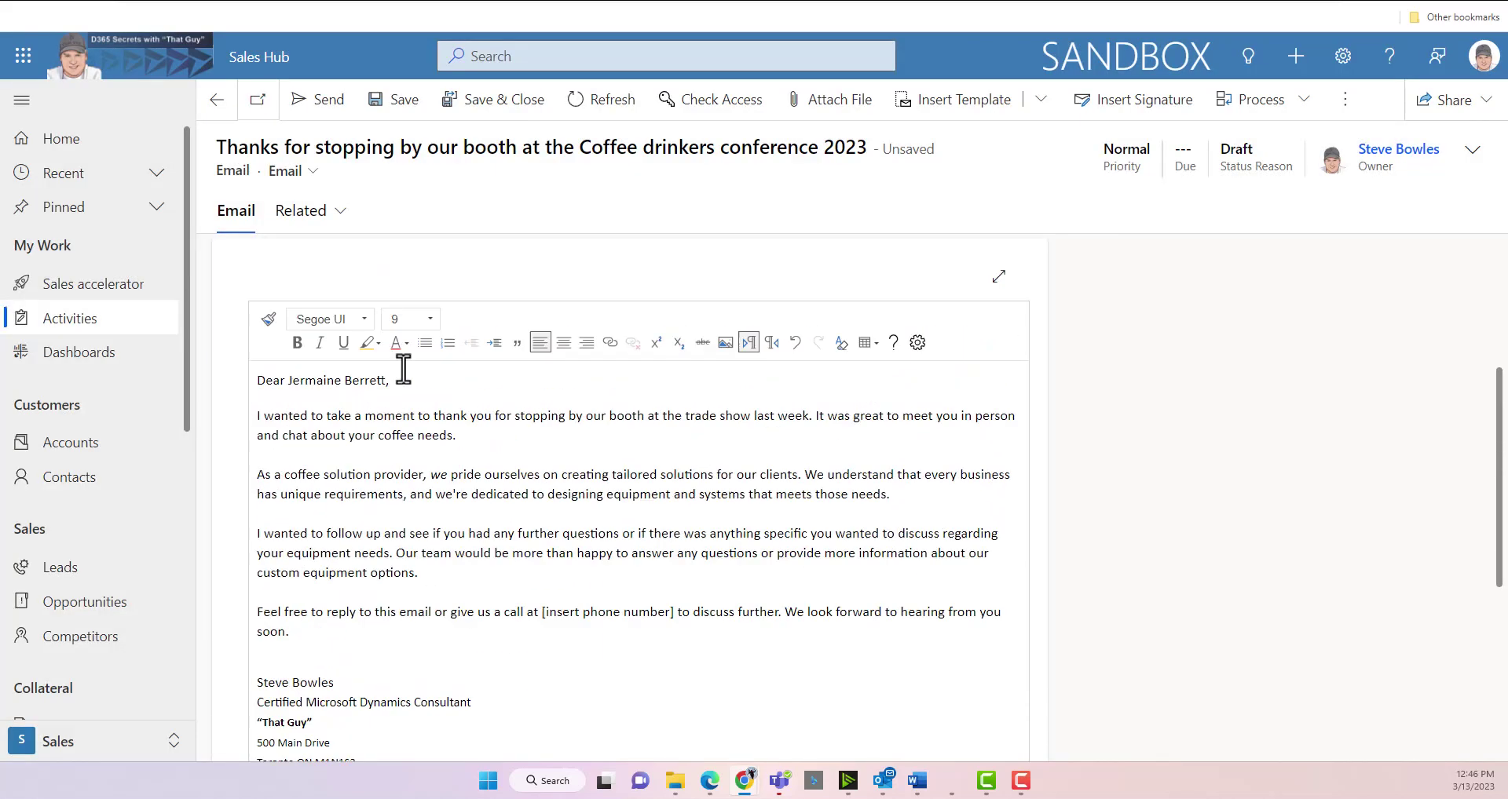
click(304, 118)
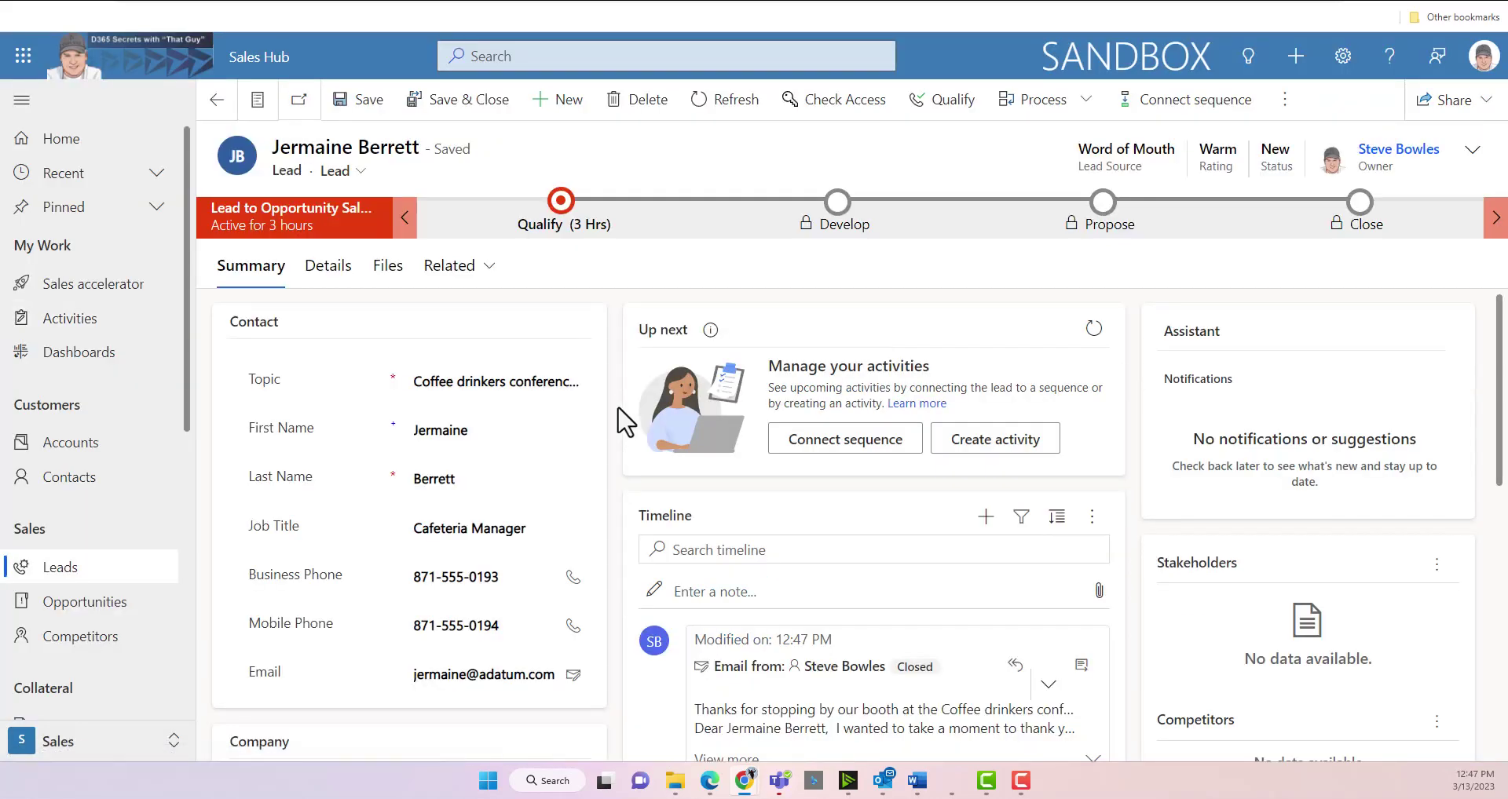
Scroll the lead's timeline to confirm the Coffee drinkers conference 2023 email shows as Closed
scroll(623, 421, down, 3)
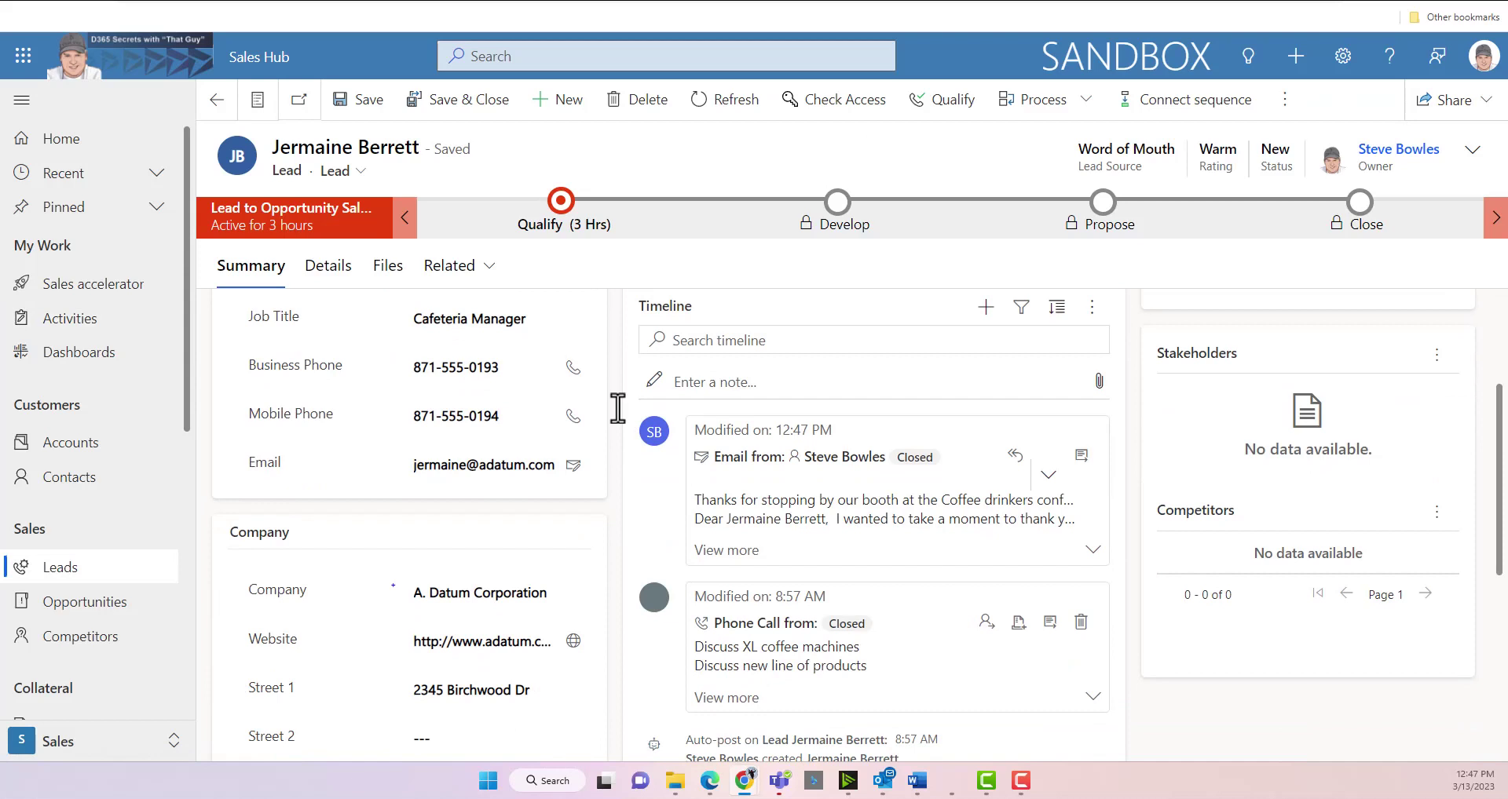